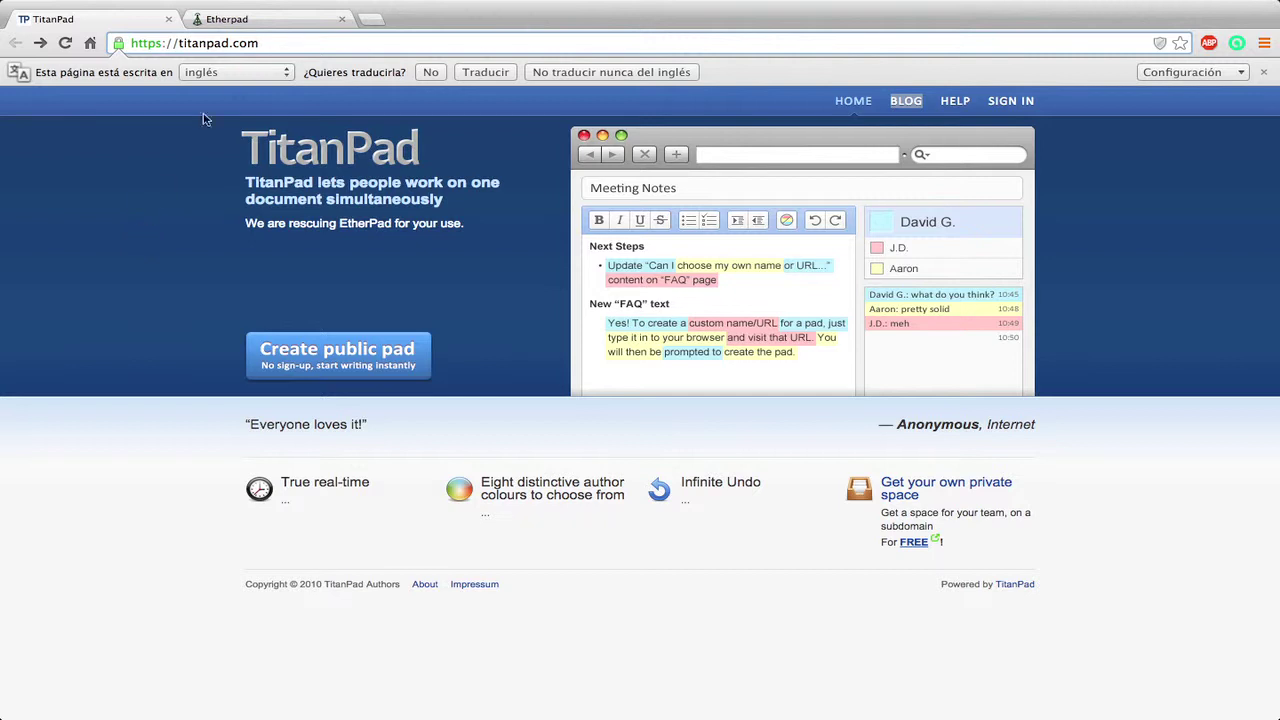
Close the Etherpad website and select the full web address of the open public TitanPad pad.
{"action": "left_click", "coordinate": [236, 19]}
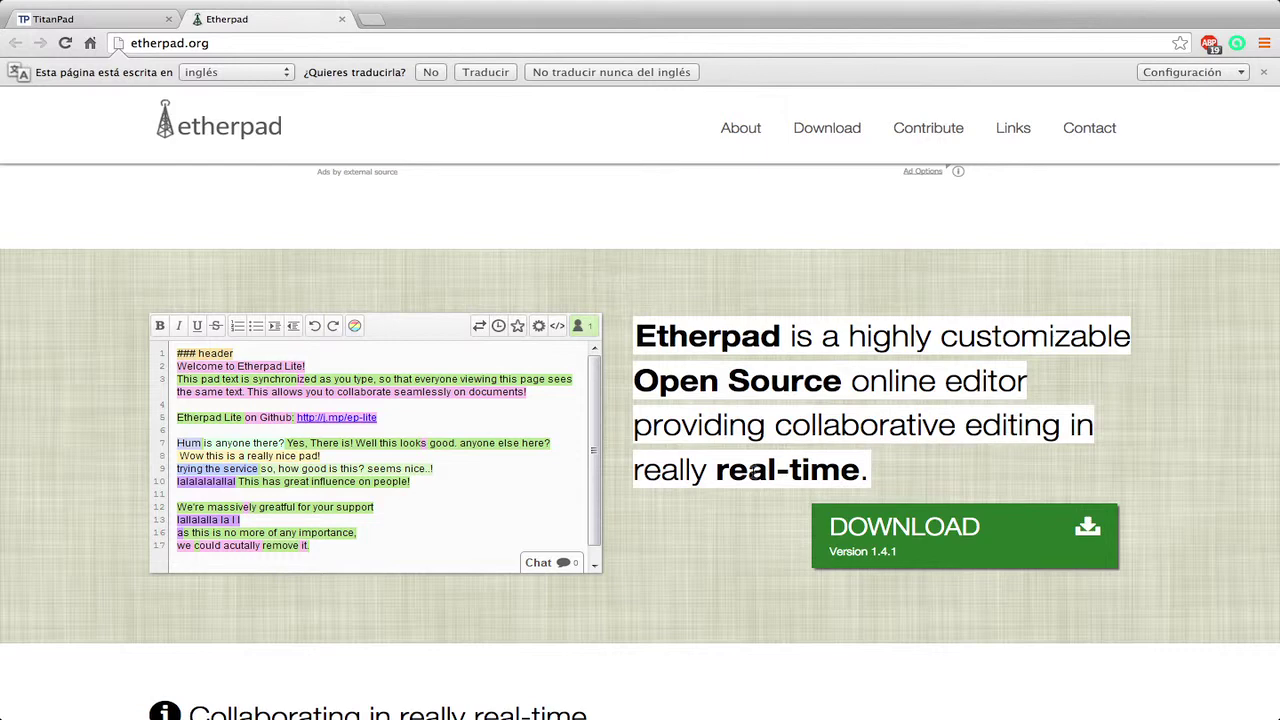
{"action": "left_click", "coordinate": [342, 21]}
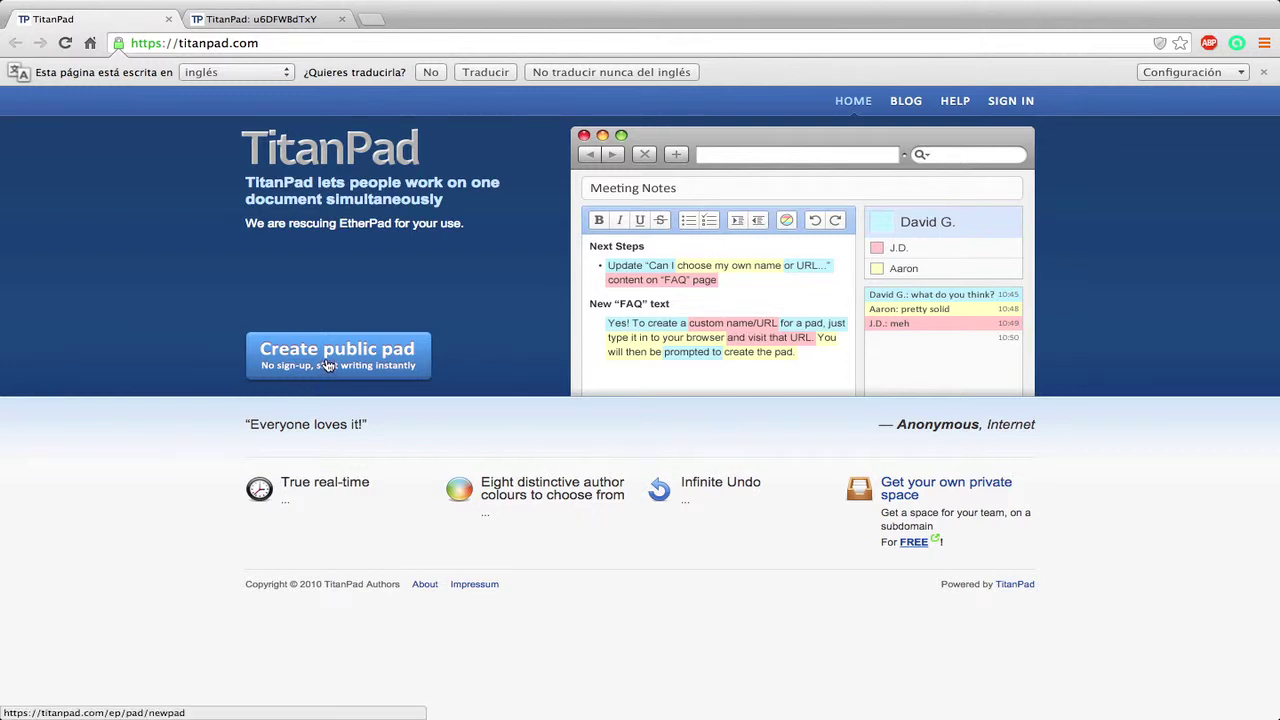
{"action": "left_click", "coordinate": [218, 19]}
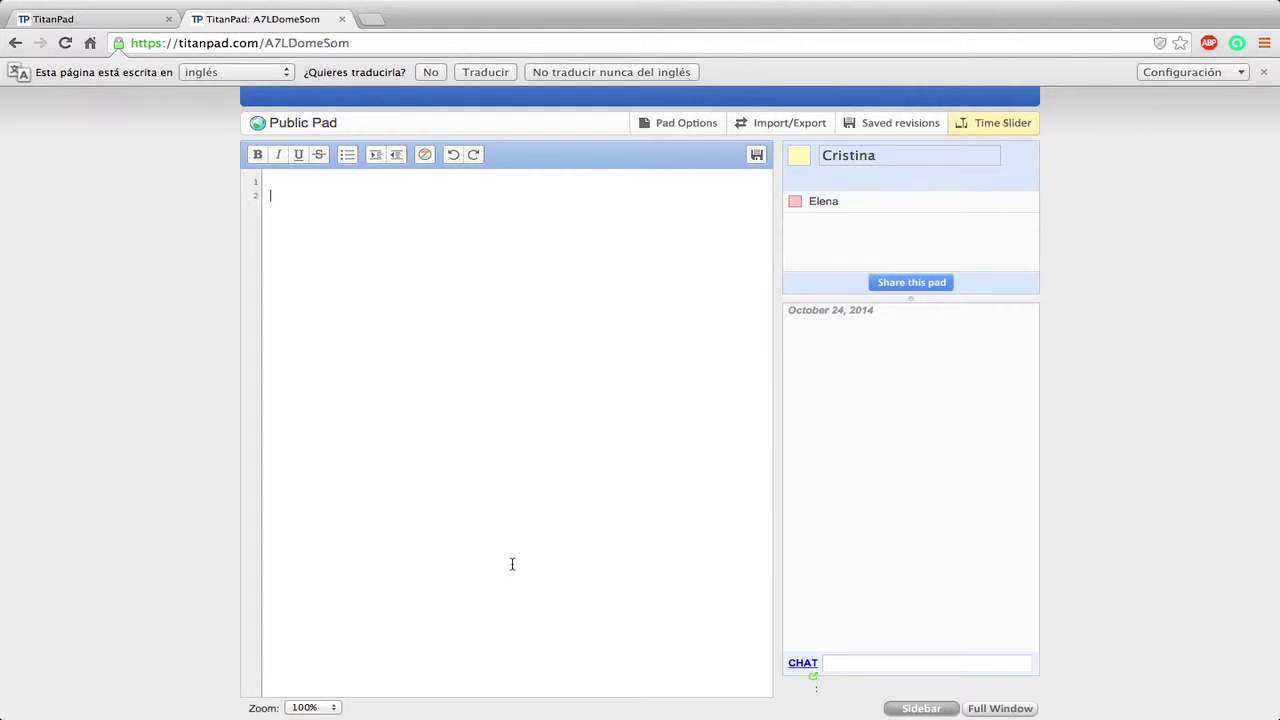
{"action": "left_click", "coordinate": [540, 204]}
{"action": "left_click_drag", "start_coordinate": [366, 44], "coordinate": [120, 44]}
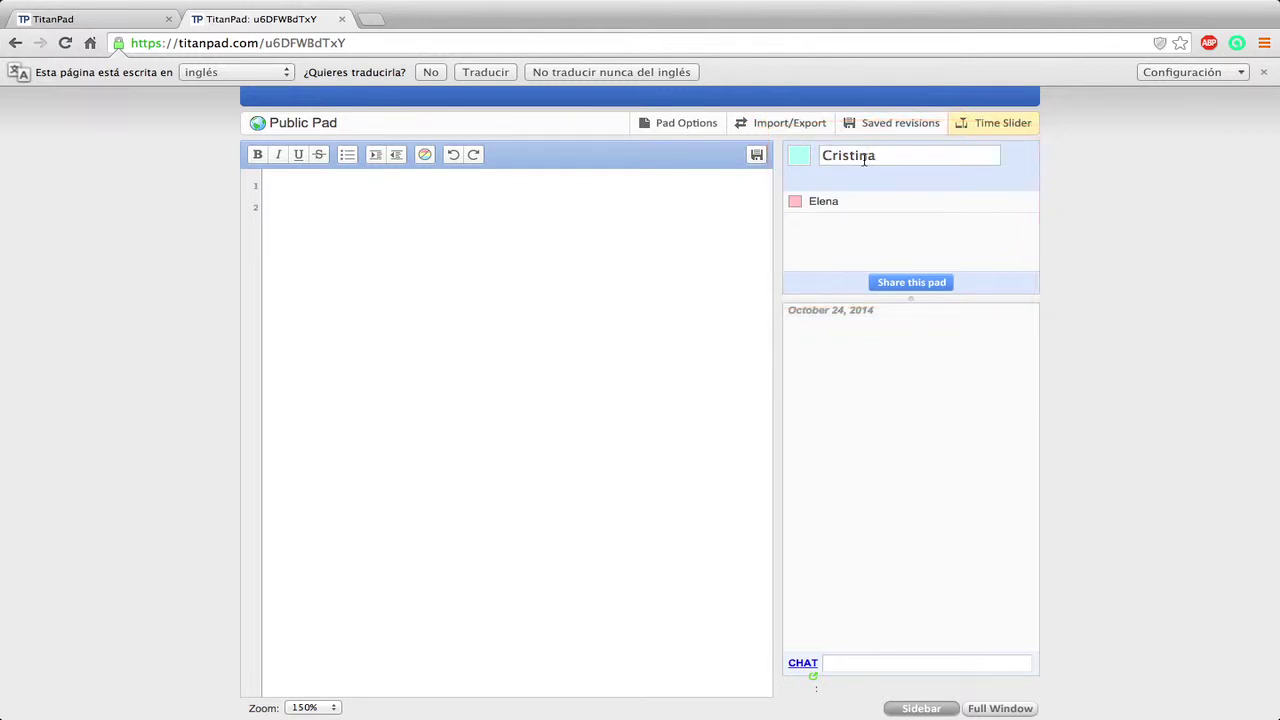
Save turquoise as the author colour and write "Hello, my name is" with the author's first name on the pad's first line.
{"action": "left_click", "coordinate": [806, 165]}
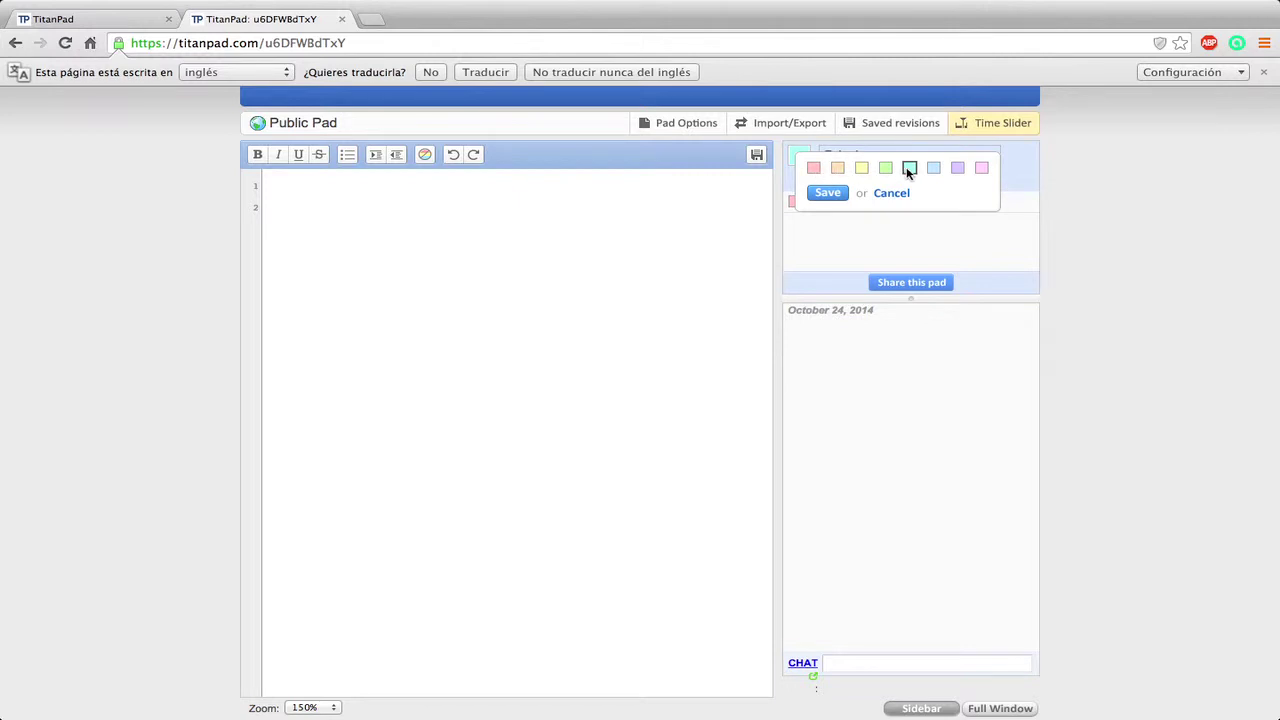
{"action": "left_click", "coordinate": [822, 194]}
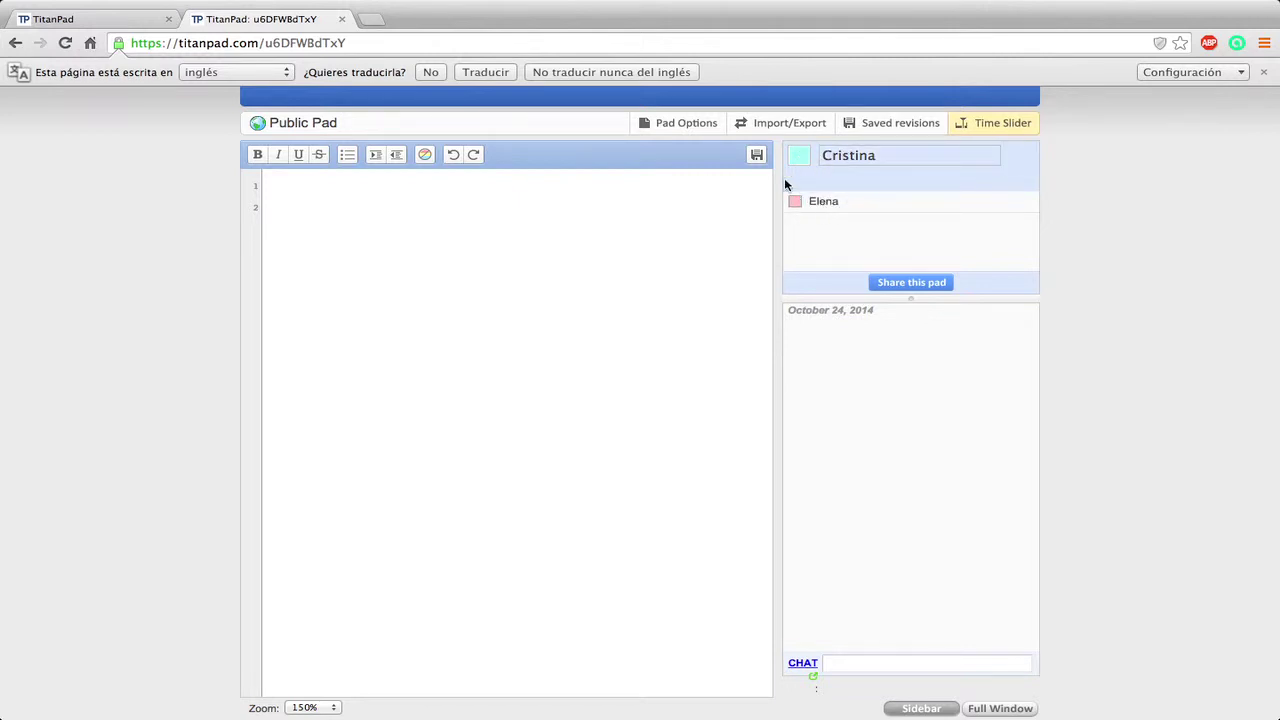
{"action": "left_click", "coordinate": [441, 194]}
{"action": "type", "text": "Hello, my "}
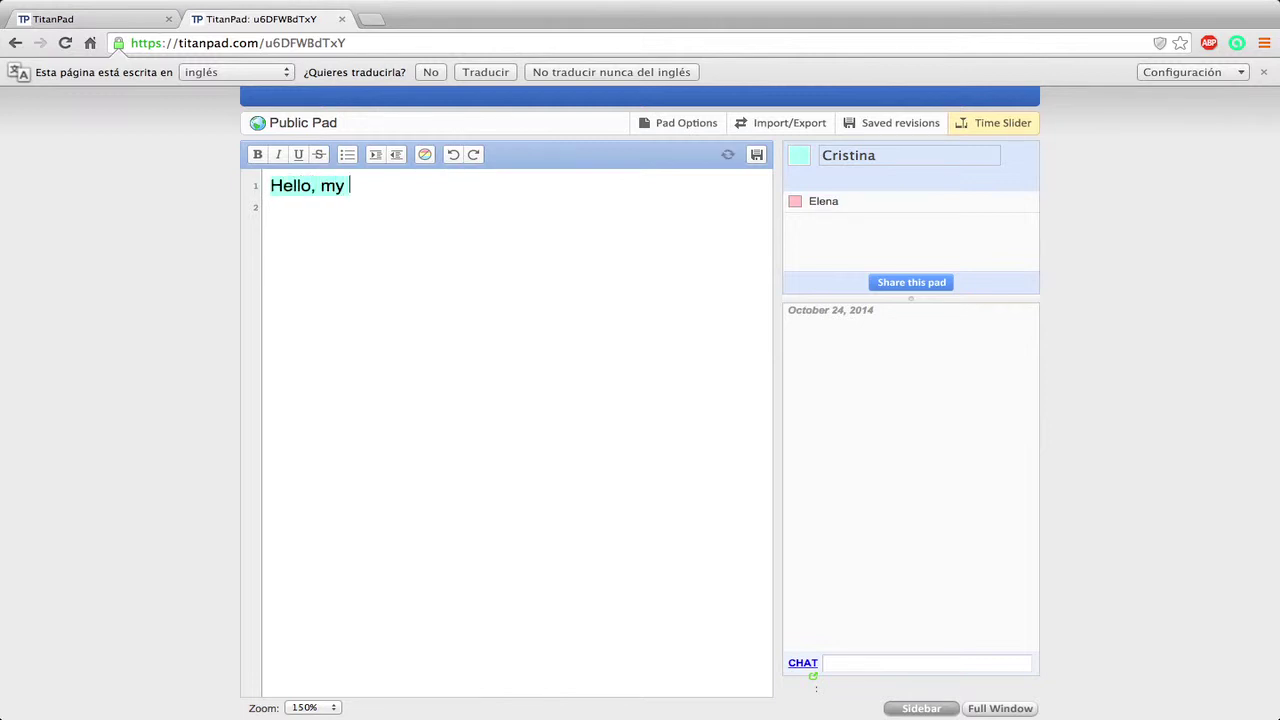
{"action": "type", "text": "name is Cristina."}
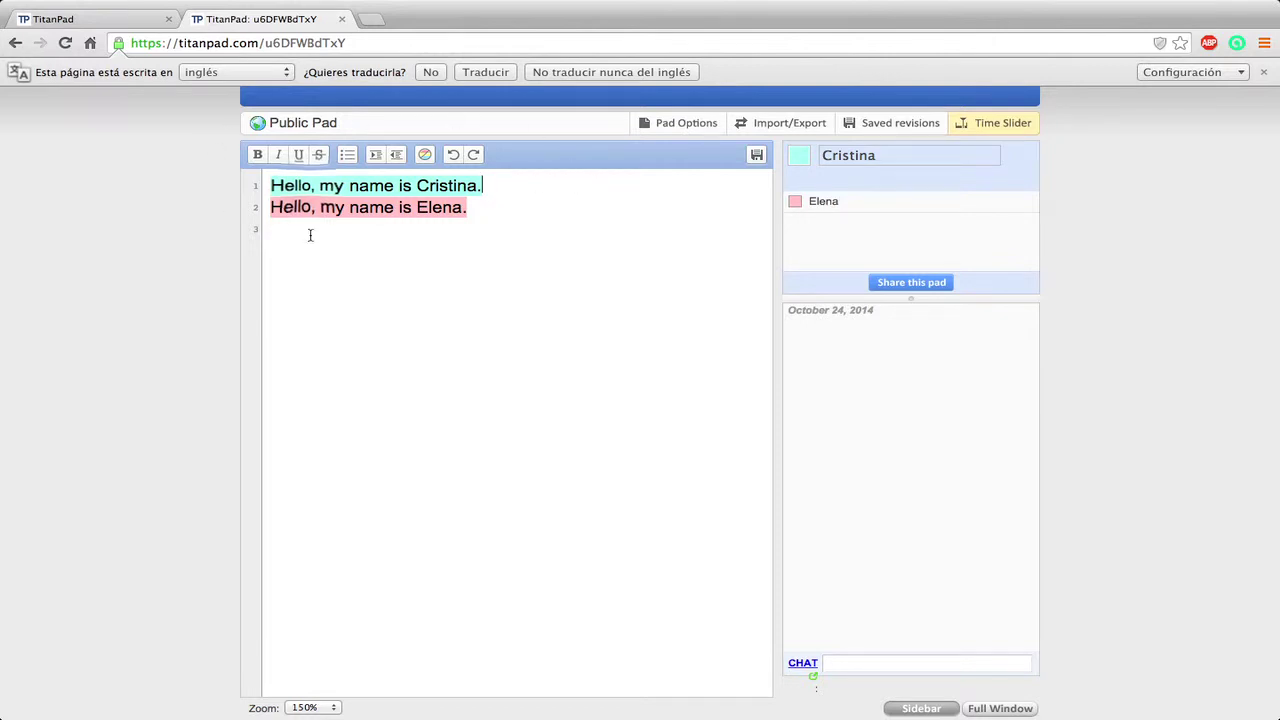
Make "Hello" bold and "my" italic in the pad's first line.
{"action": "left_click_drag", "start_coordinate": [312, 185], "coordinate": [270, 186]}
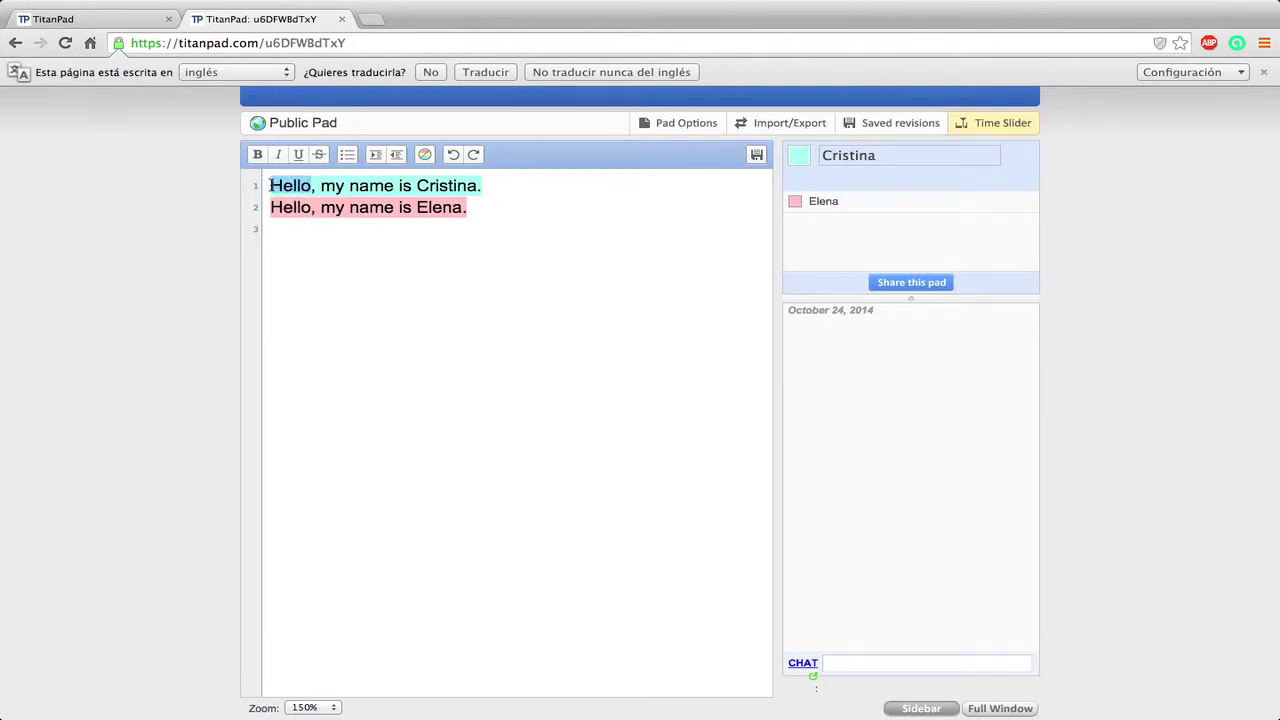
{"action": "left_click", "coordinate": [257, 154]}
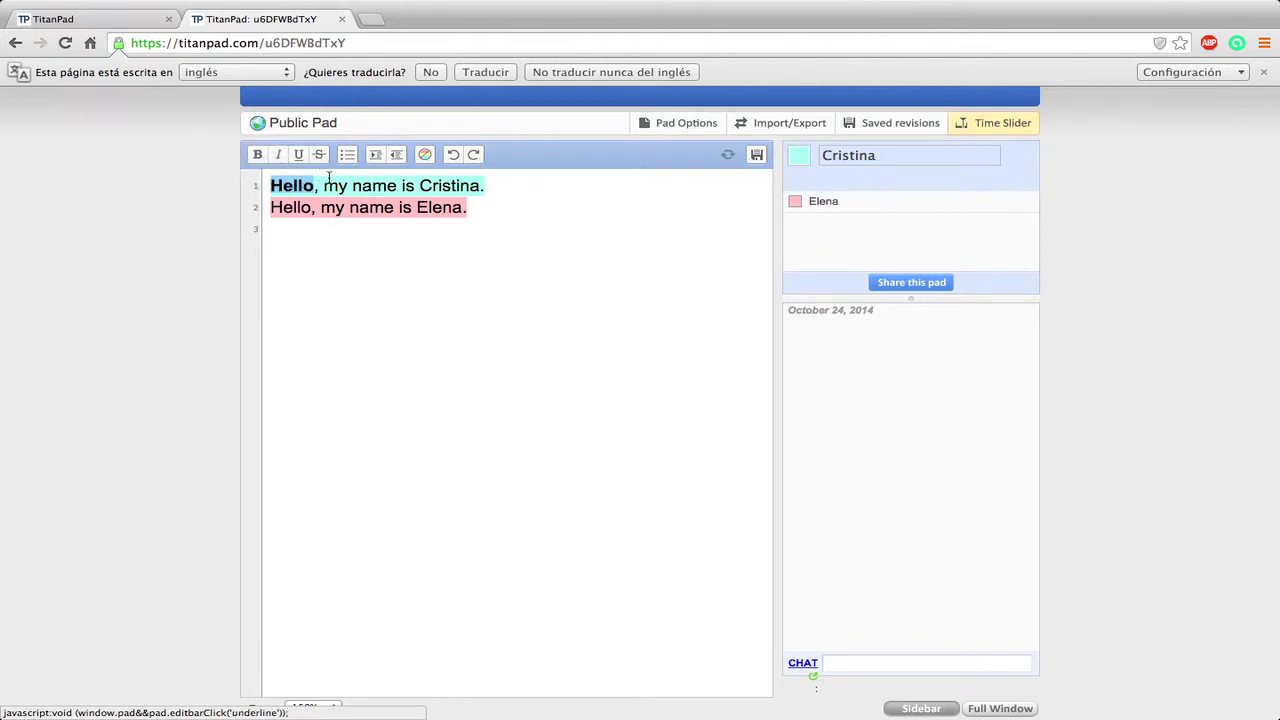
{"action": "left_click_drag", "start_coordinate": [323, 186], "coordinate": [347, 186]}
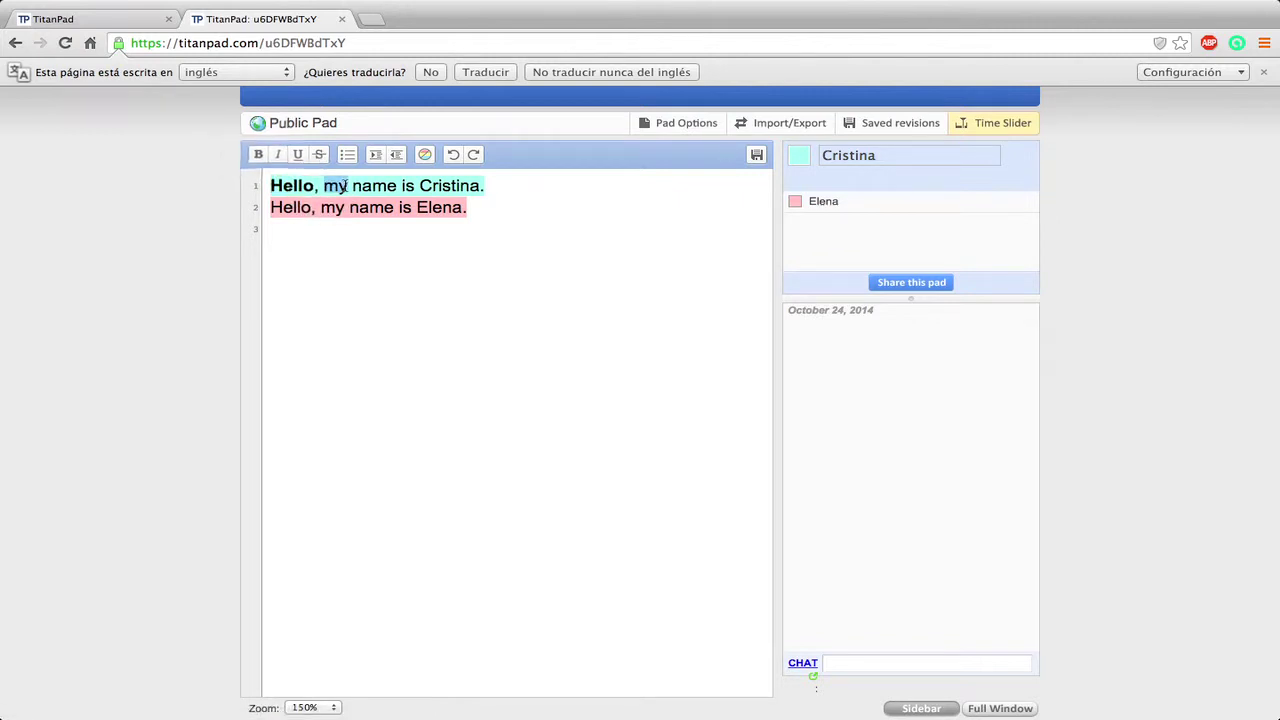
{"action": "left_click", "coordinate": [277, 154]}
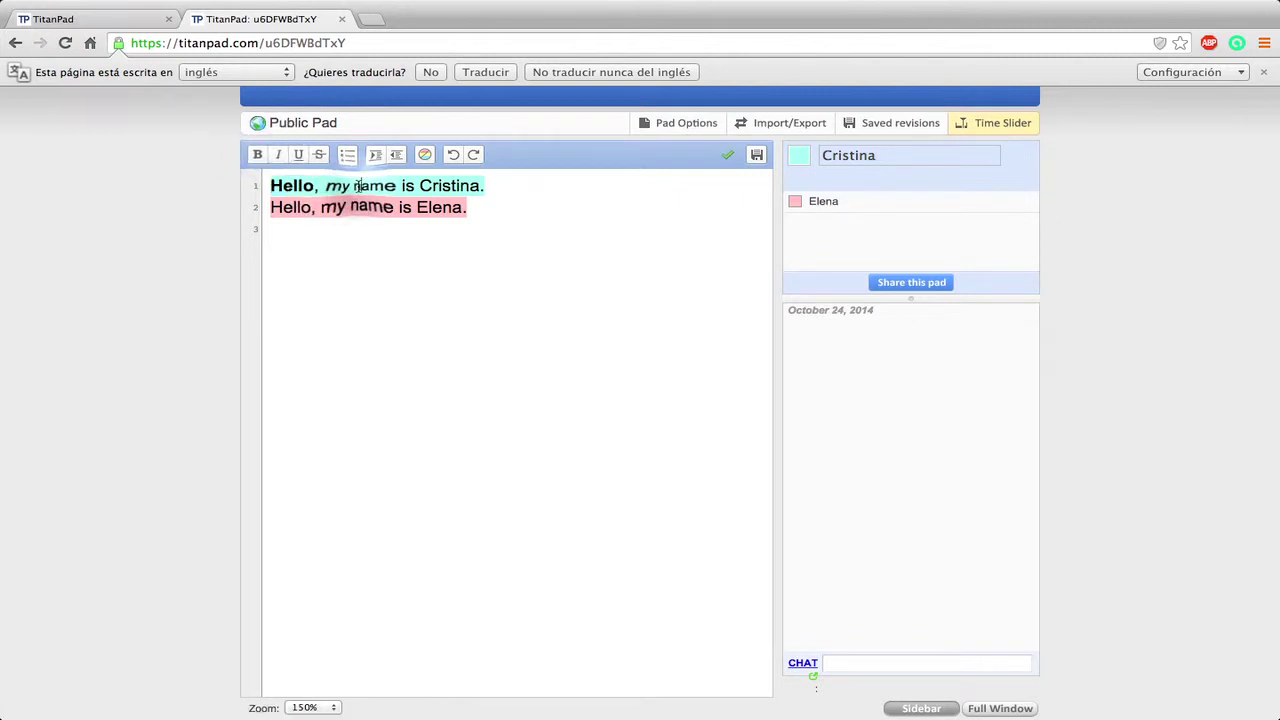
Underline "is" in the first line and strike through "name" in the second line.
{"action": "left_click_drag", "start_coordinate": [401, 186], "coordinate": [358, 207]}
{"action": "left_click", "coordinate": [298, 154]}
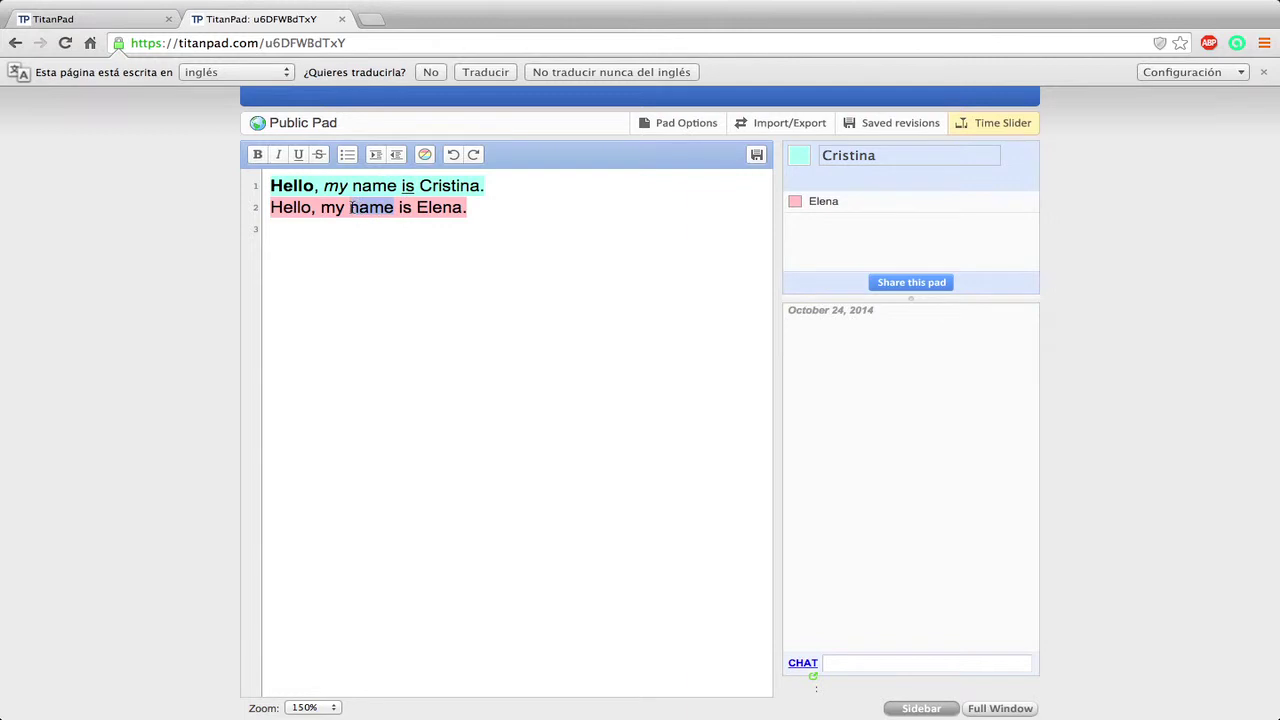
{"action": "left_click", "coordinate": [320, 154]}
Clear the authorship colors from both introduction lines of the pad.
{"action": "left_click", "coordinate": [500, 212]}
{"action": "left_click_drag", "start_coordinate": [481, 212], "coordinate": [266, 190]}
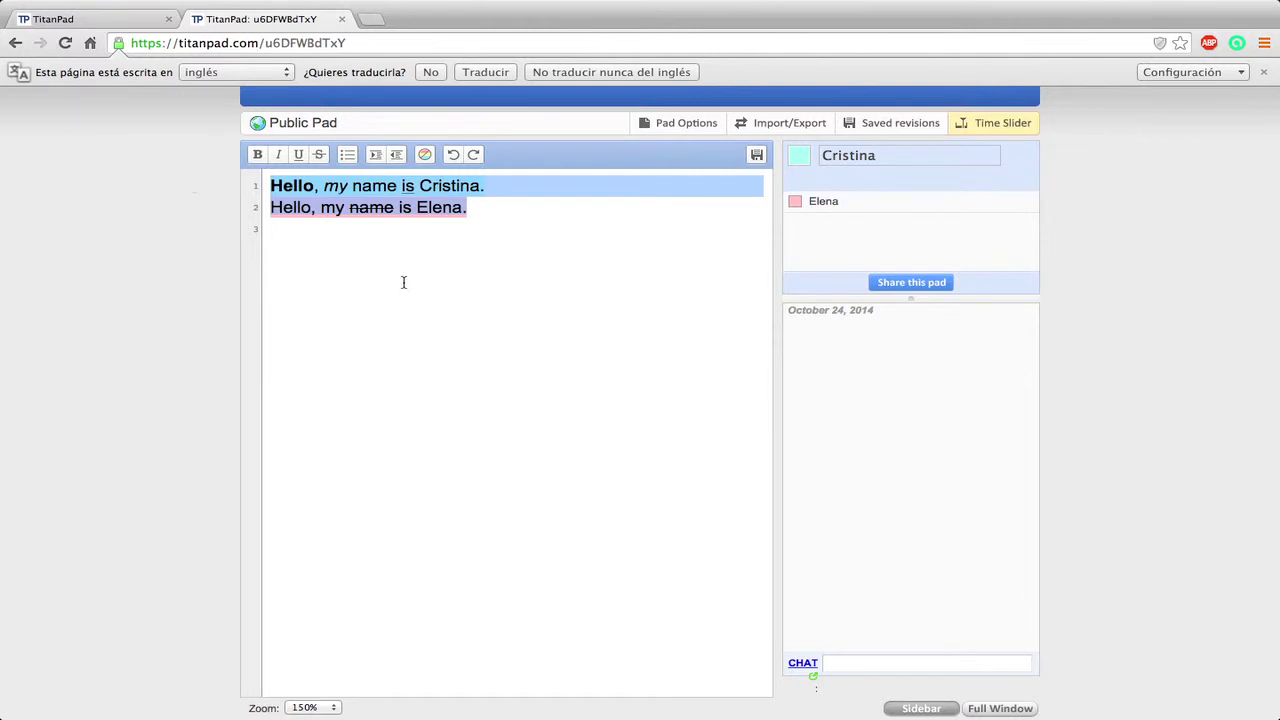
{"action": "left_click", "coordinate": [424, 155]}
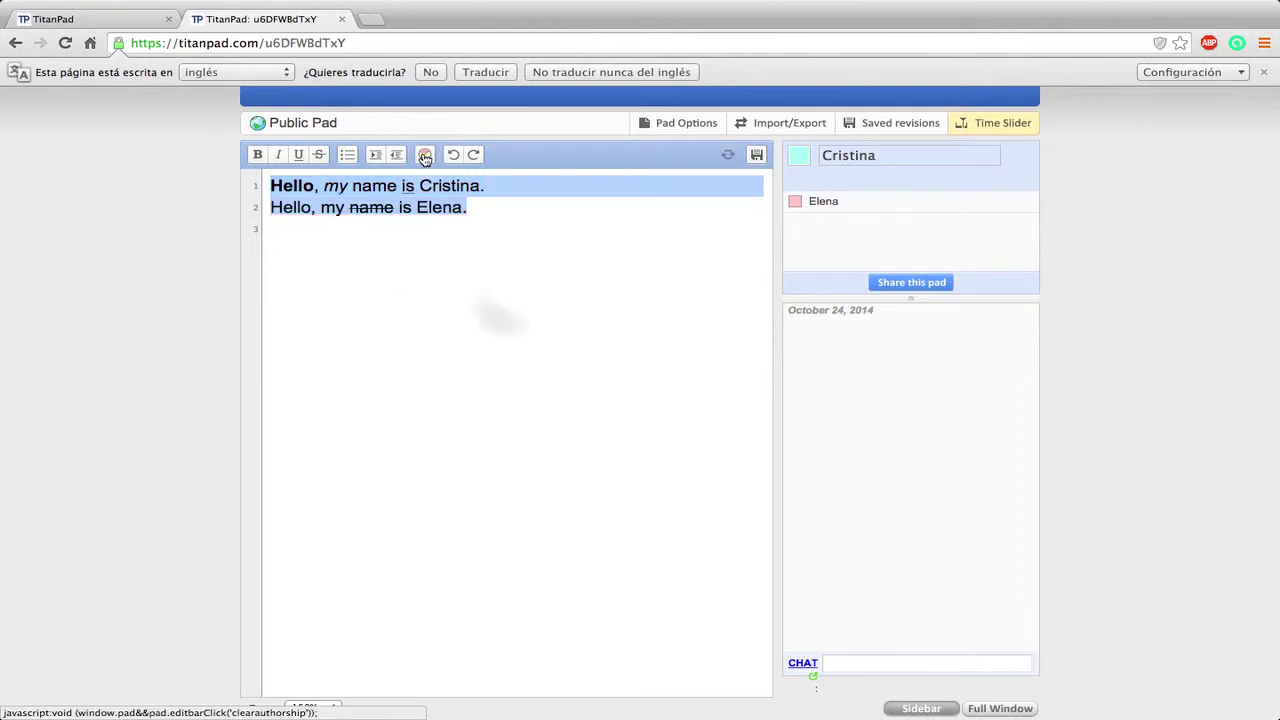
{"action": "left_click", "coordinate": [506, 304]}
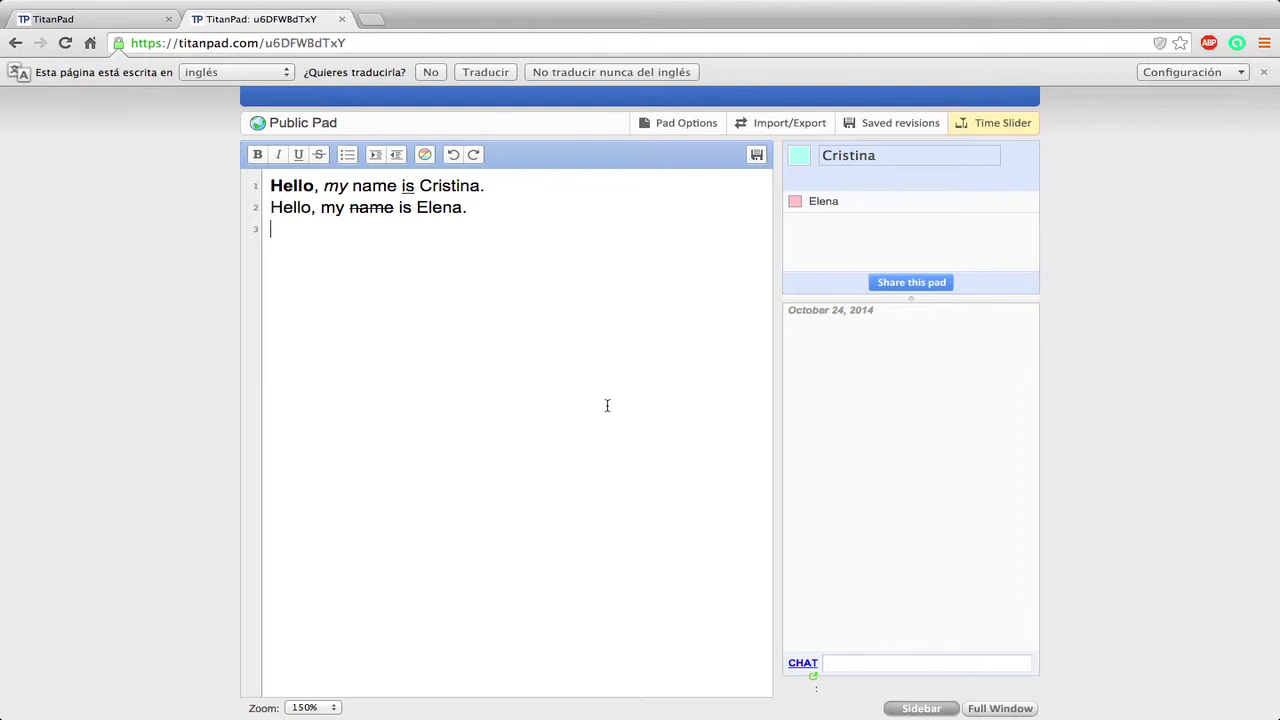
Try the pad's zoom at 115%, 300% and 85%, and finally set it to 100%.
{"action": "left_click", "coordinate": [320, 707]}
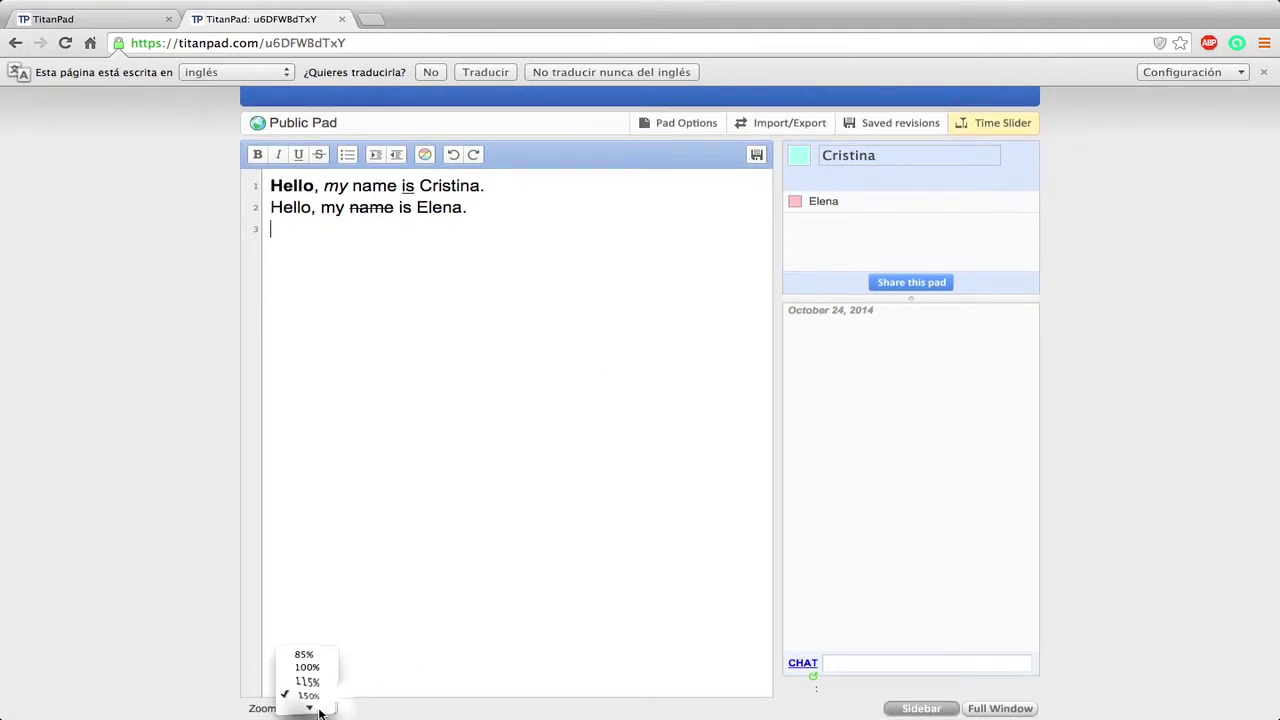
{"action": "left_click", "coordinate": [310, 680]}
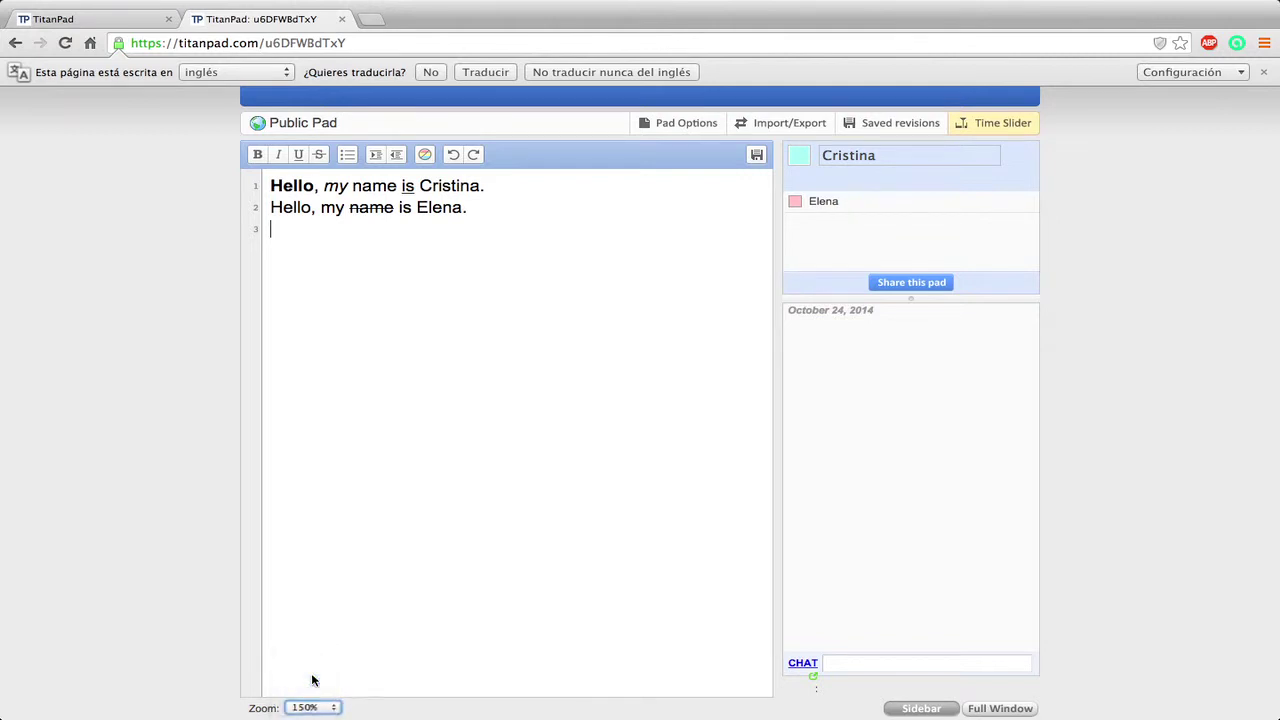
{"action": "left_click", "coordinate": [330, 707]}
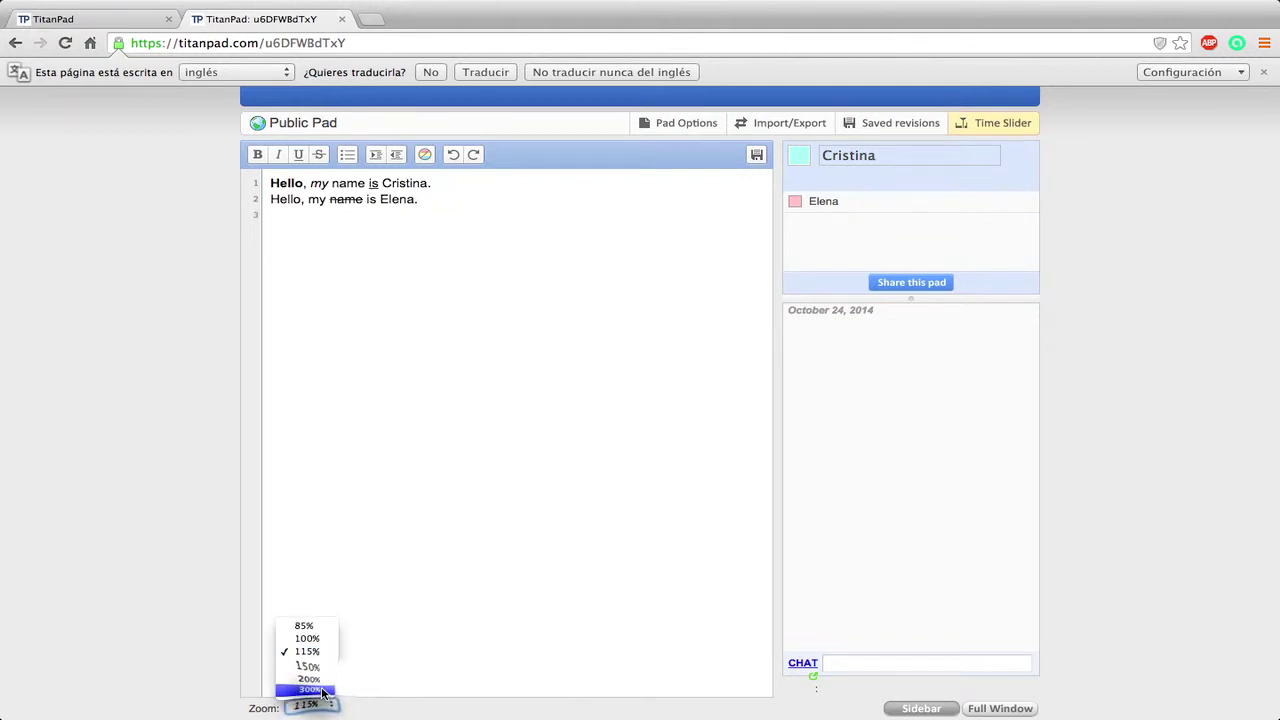
{"action": "left_click", "coordinate": [308, 689]}
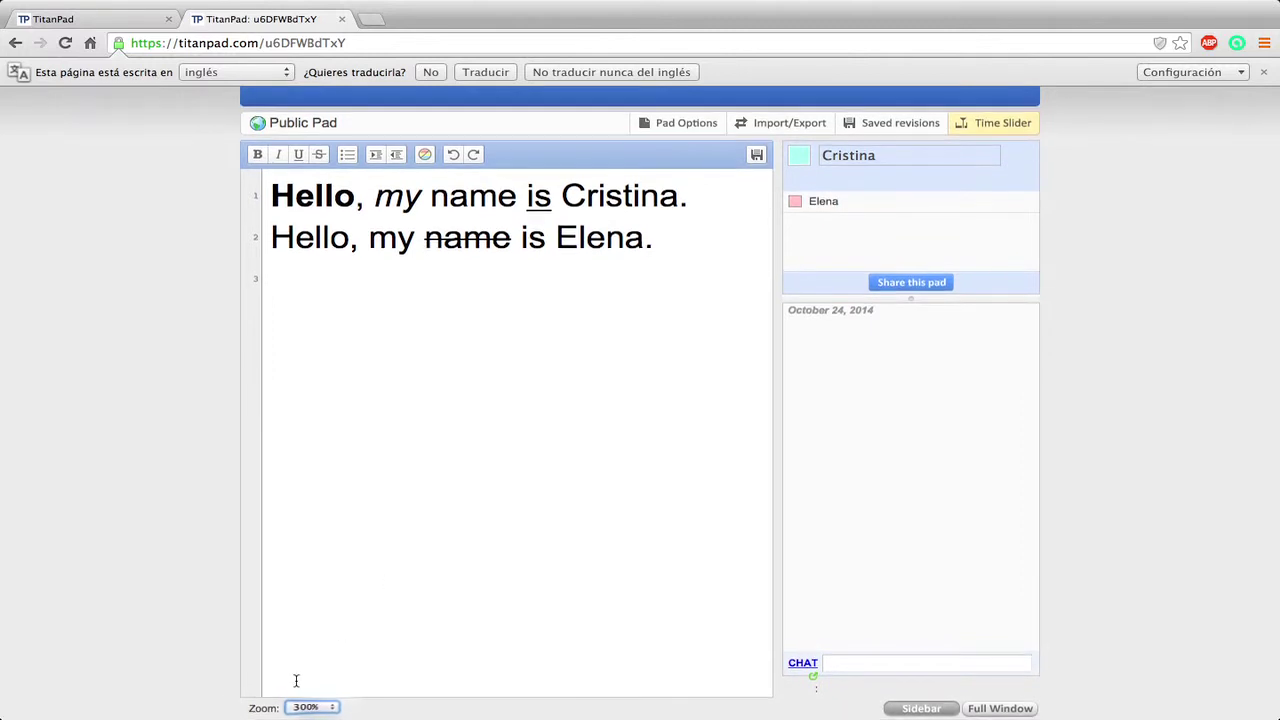
{"action": "left_click", "coordinate": [320, 707]}
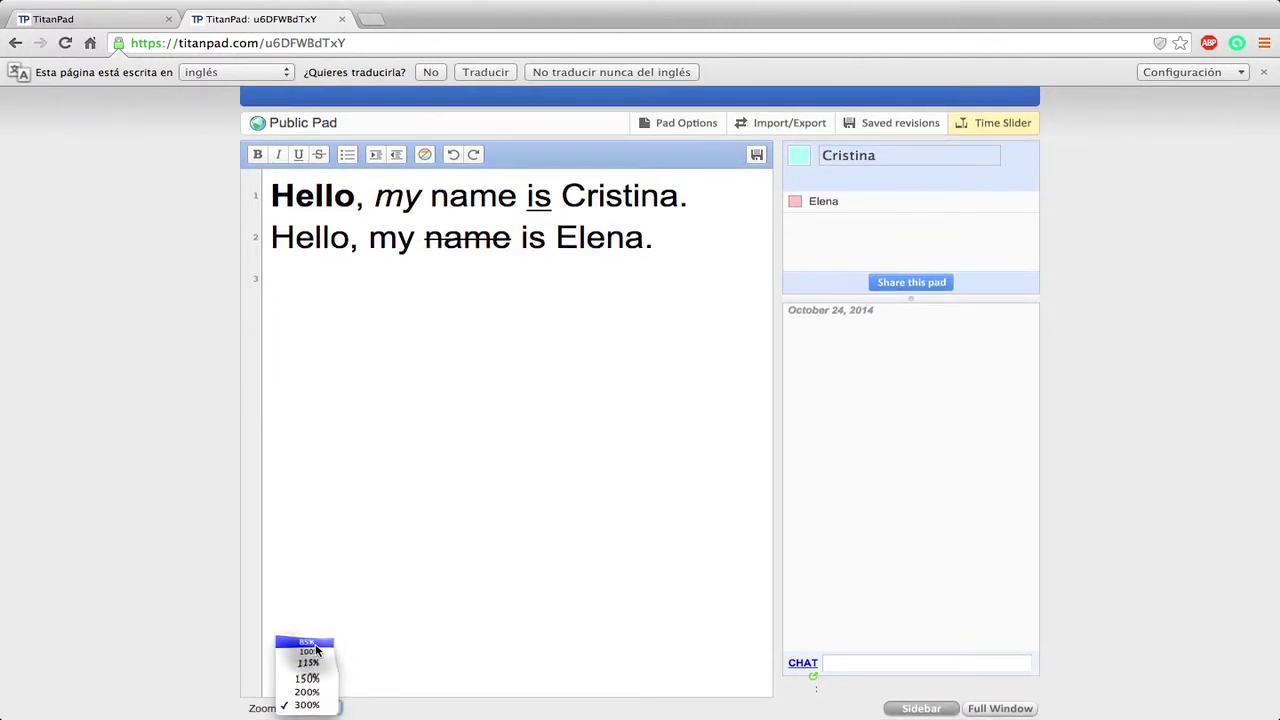
{"action": "left_click", "coordinate": [306, 641]}
{"action": "left_click", "coordinate": [308, 707]}
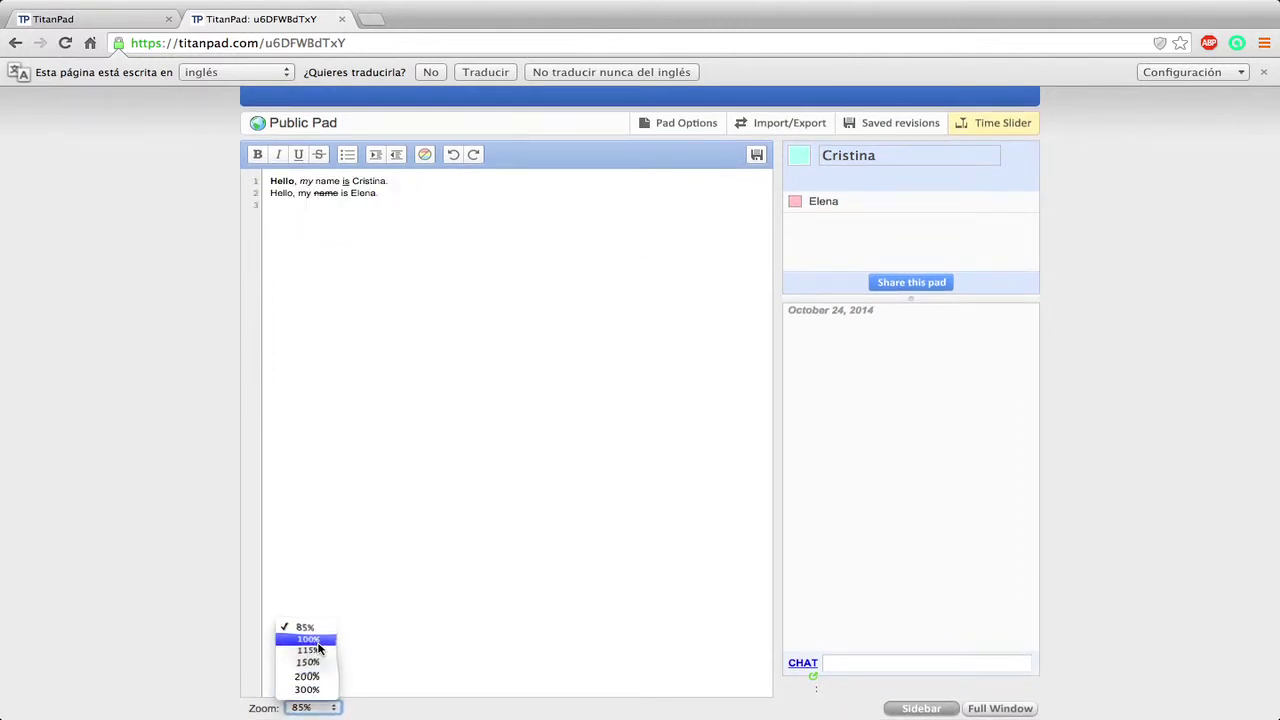
{"action": "left_click", "coordinate": [318, 646]}
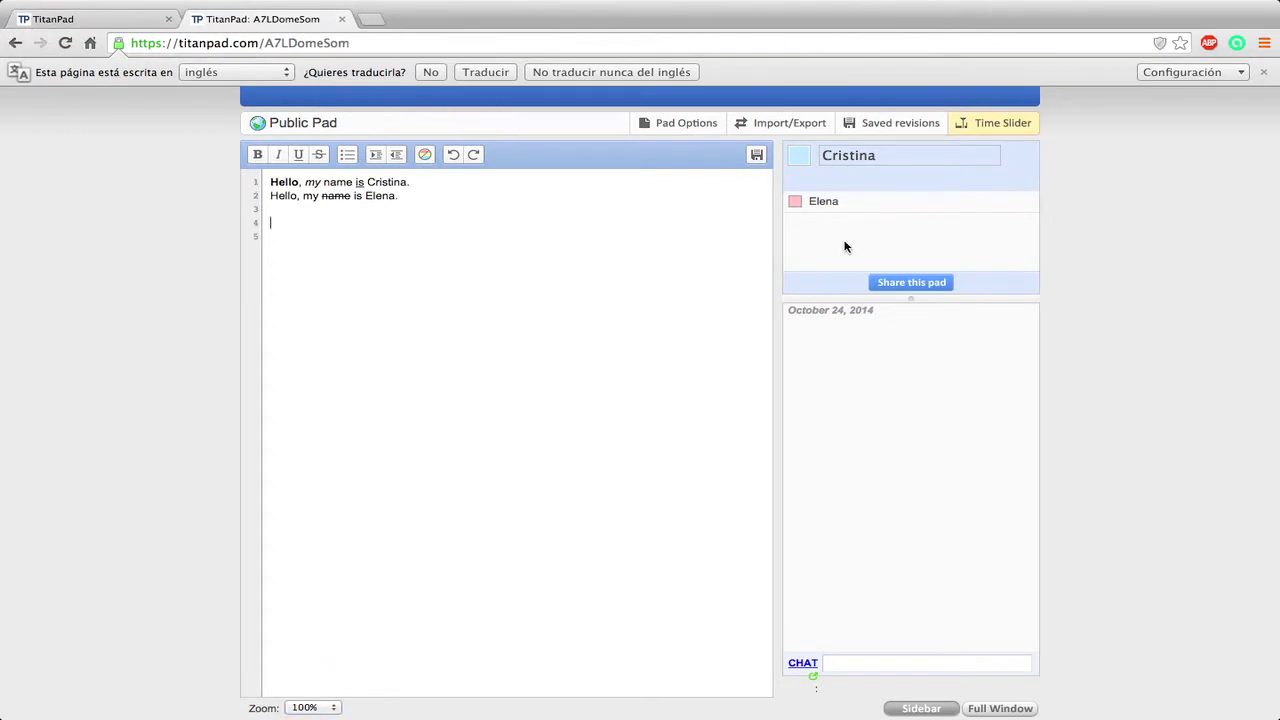
Save a revision of the pad, add "I live in Barcelona." on line 4 and save another revision.
{"action": "left_click", "coordinate": [759, 157]}
{"action": "type", "text": "Barcelona."}
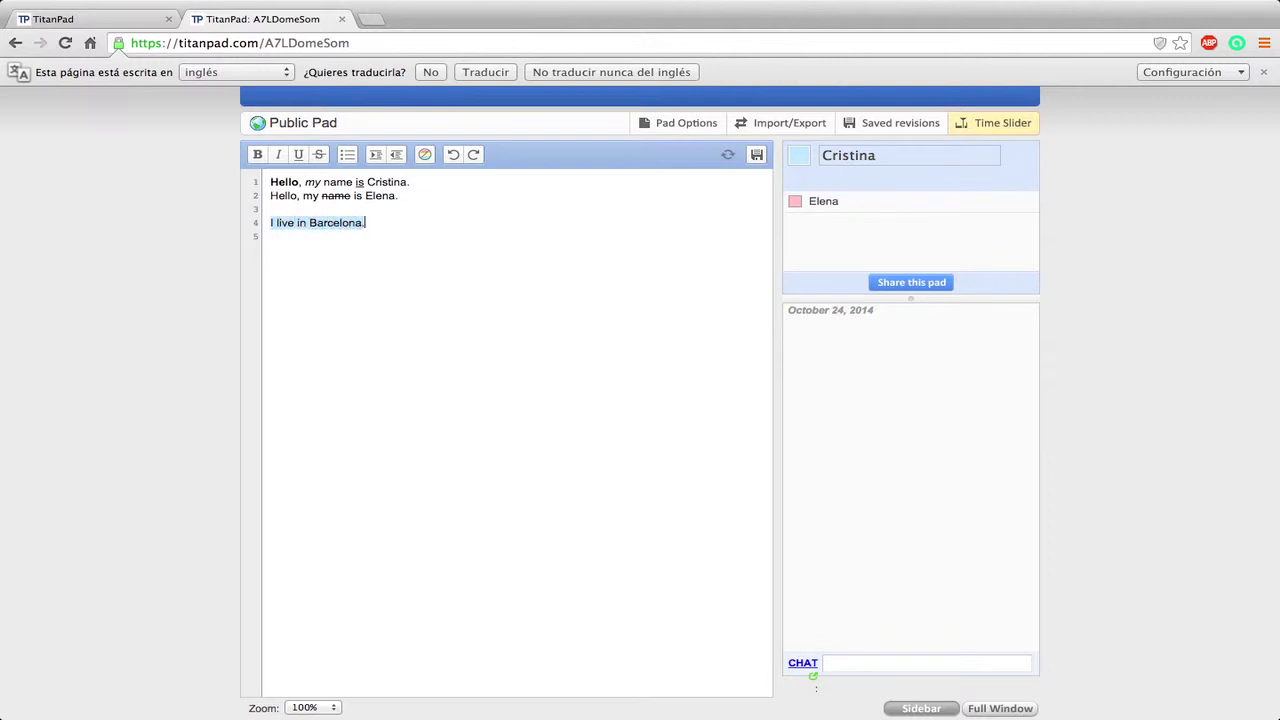
{"action": "left_click", "coordinate": [758, 157]}
View saved Revision 1 and Revision 2 of the pad, closing each one, and hide the list of saved revisions.
{"action": "left_click", "coordinate": [884, 125]}
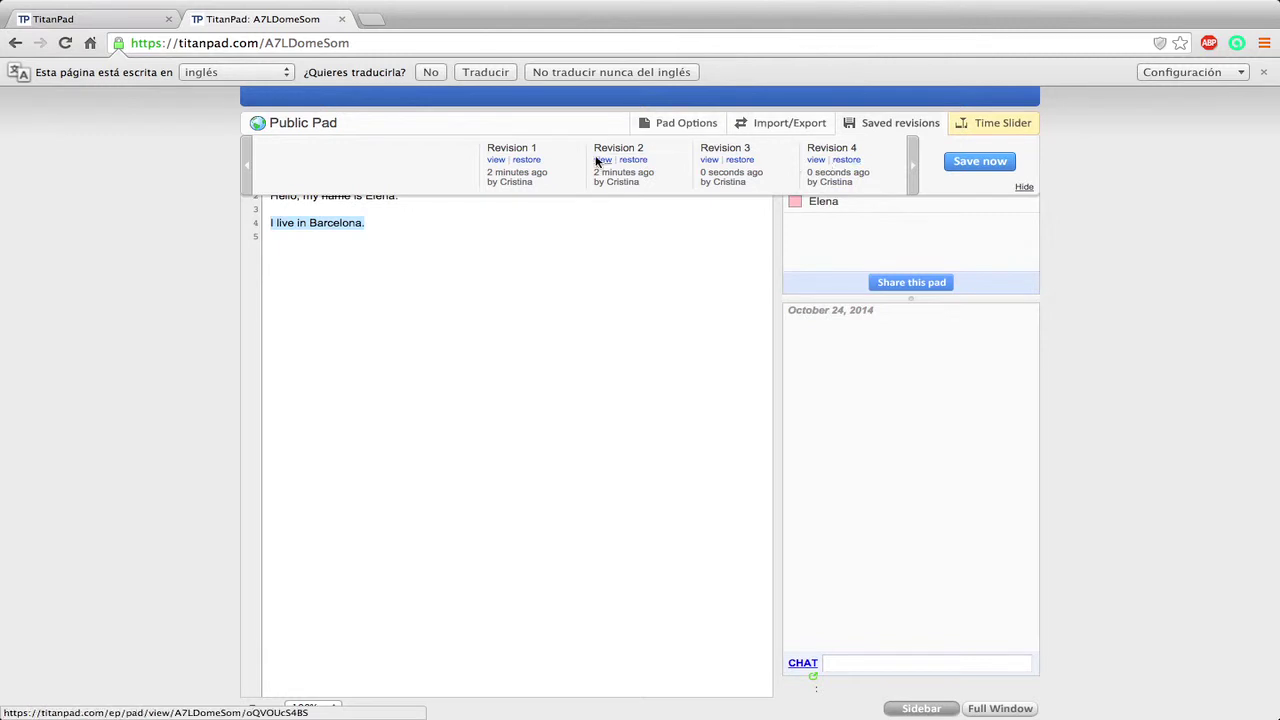
{"action": "left_click", "coordinate": [497, 161]}
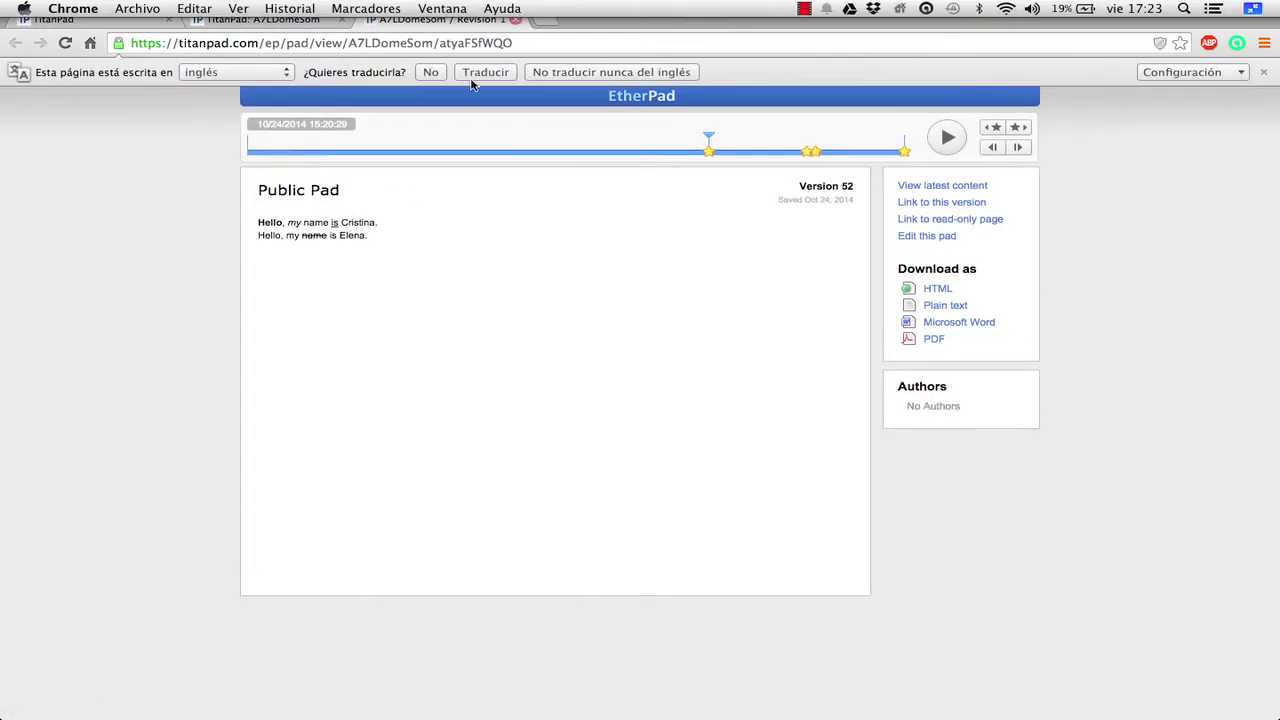
{"action": "left_click", "coordinate": [514, 19]}
{"action": "left_click", "coordinate": [605, 167]}
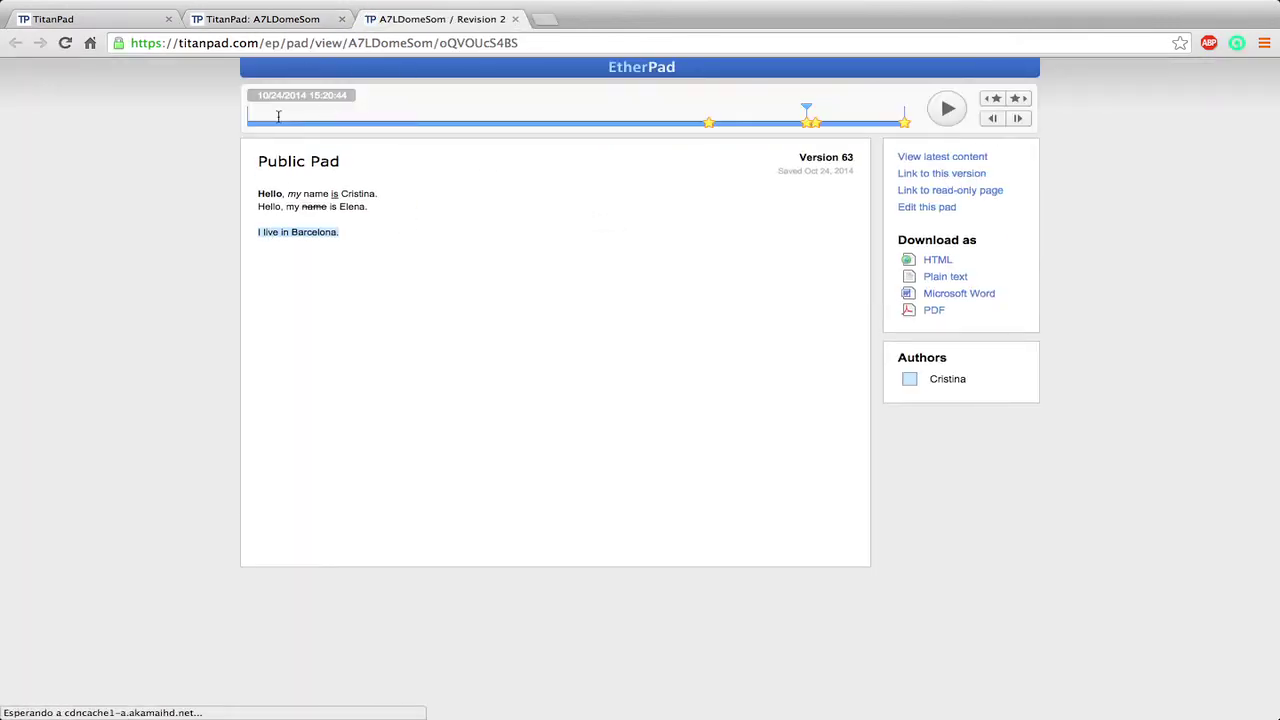
{"action": "left_click", "coordinate": [516, 19]}
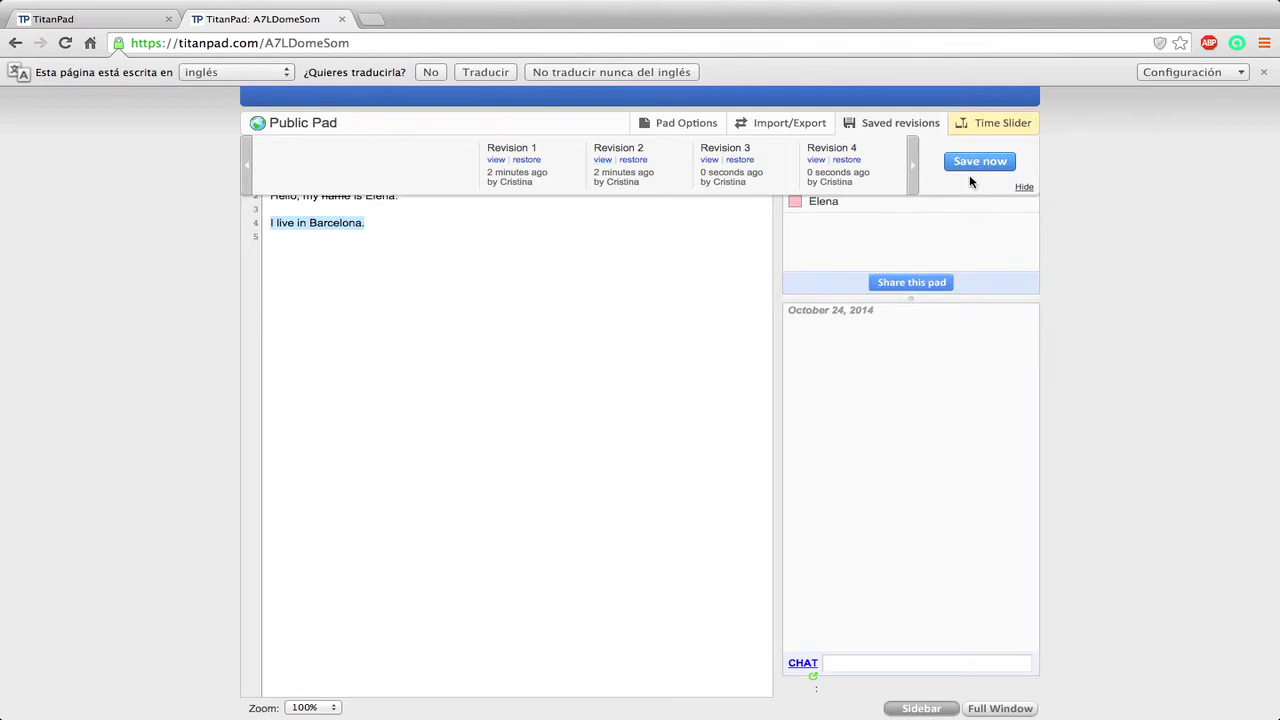
{"action": "left_click", "coordinate": [1026, 188]}
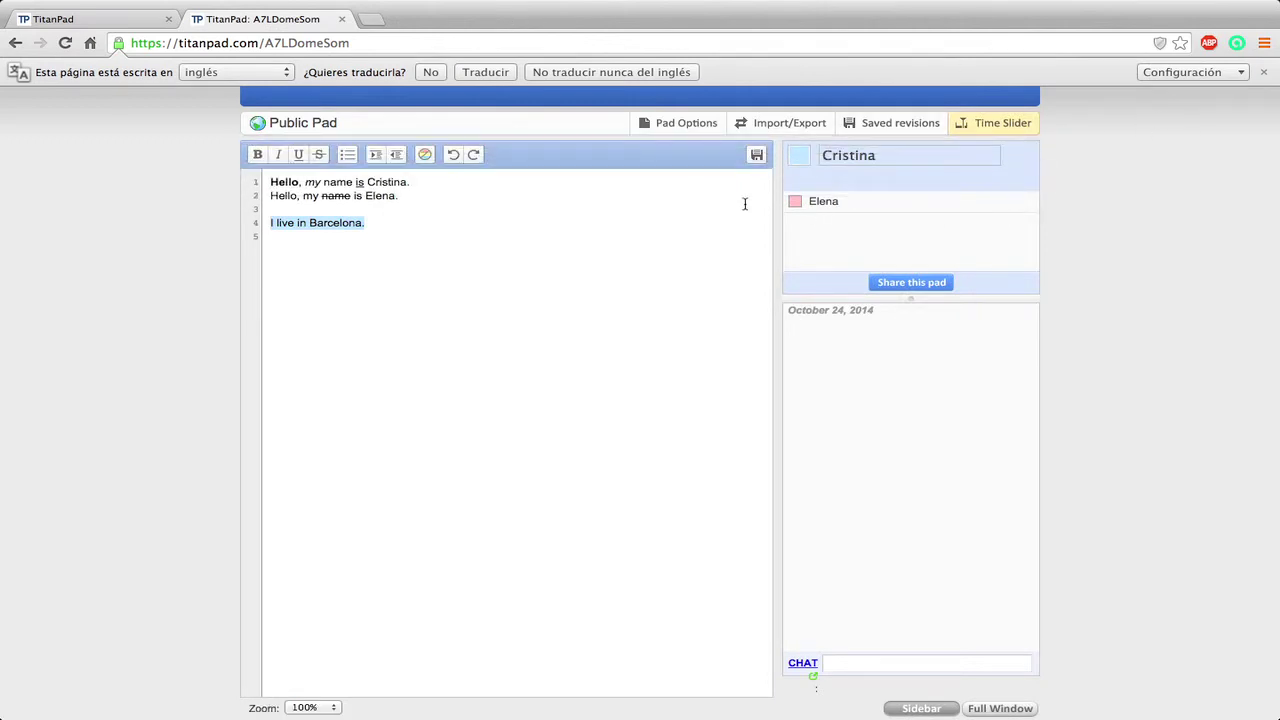
Switch the authorship colors off and on again in the shared view options, and do the same with the line numbers.
{"action": "left_click", "coordinate": [699, 132]}
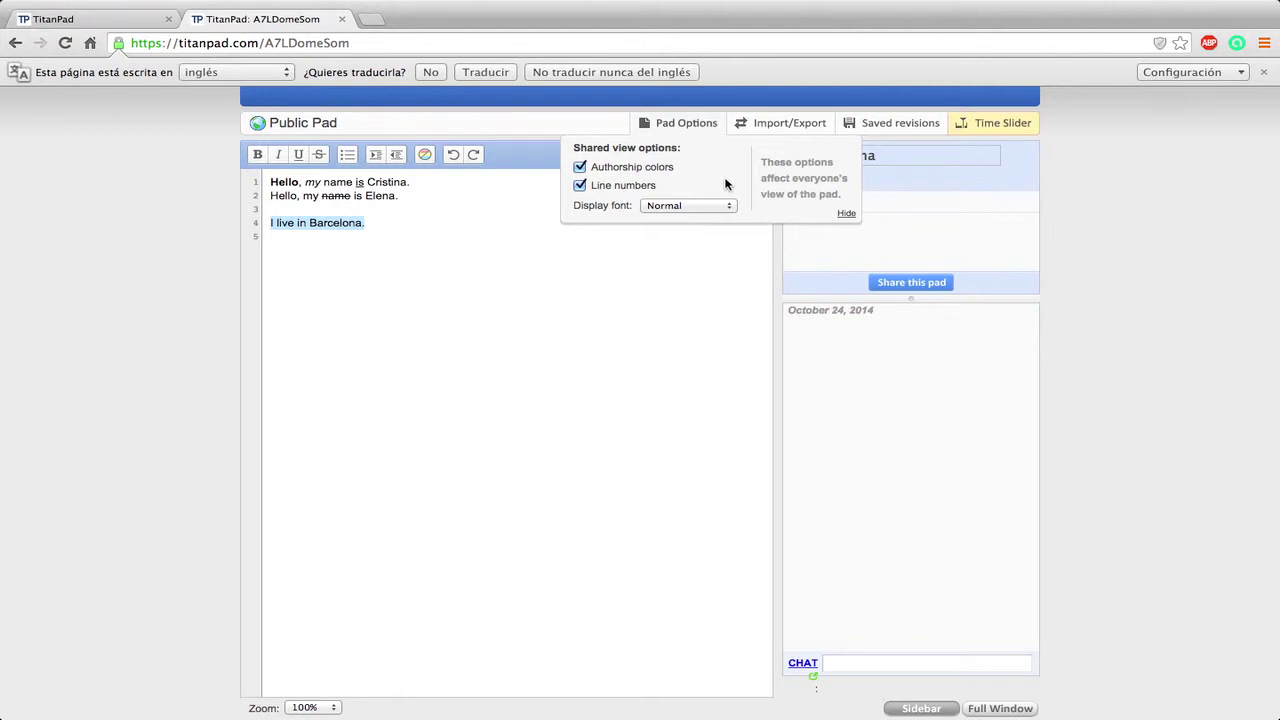
{"action": "left_click", "coordinate": [580, 167]}
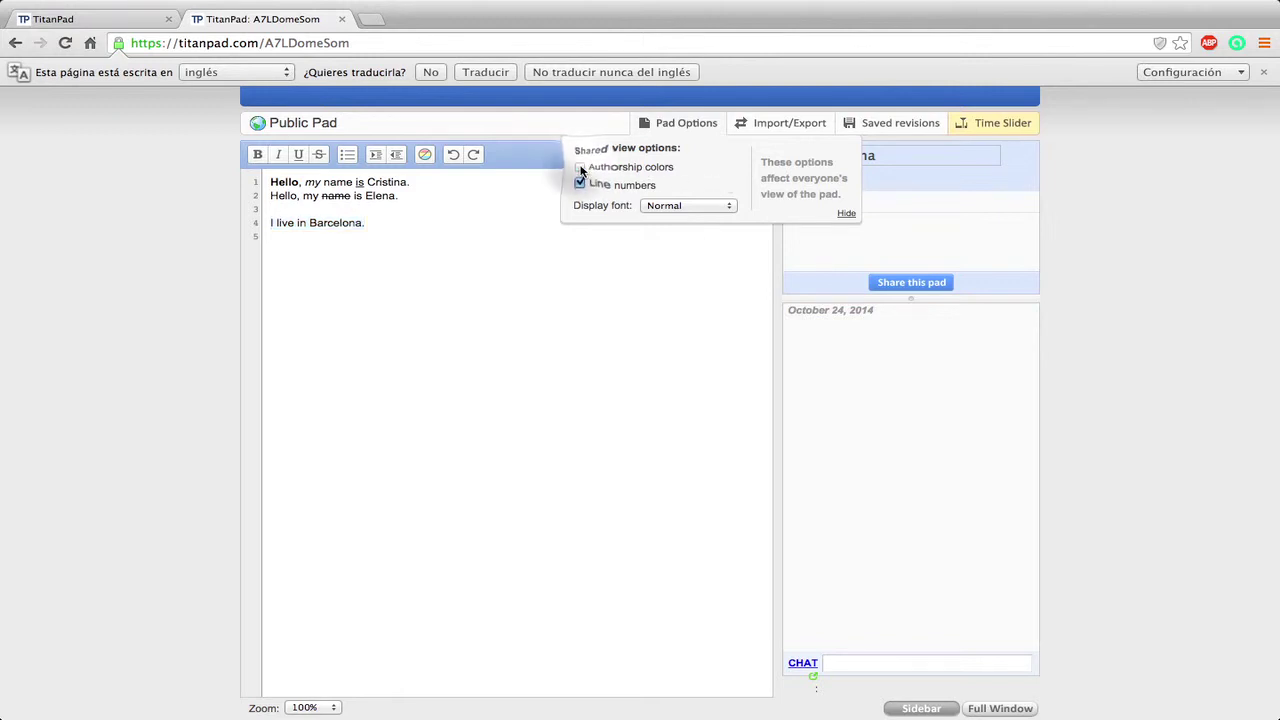
{"action": "left_click", "coordinate": [580, 167]}
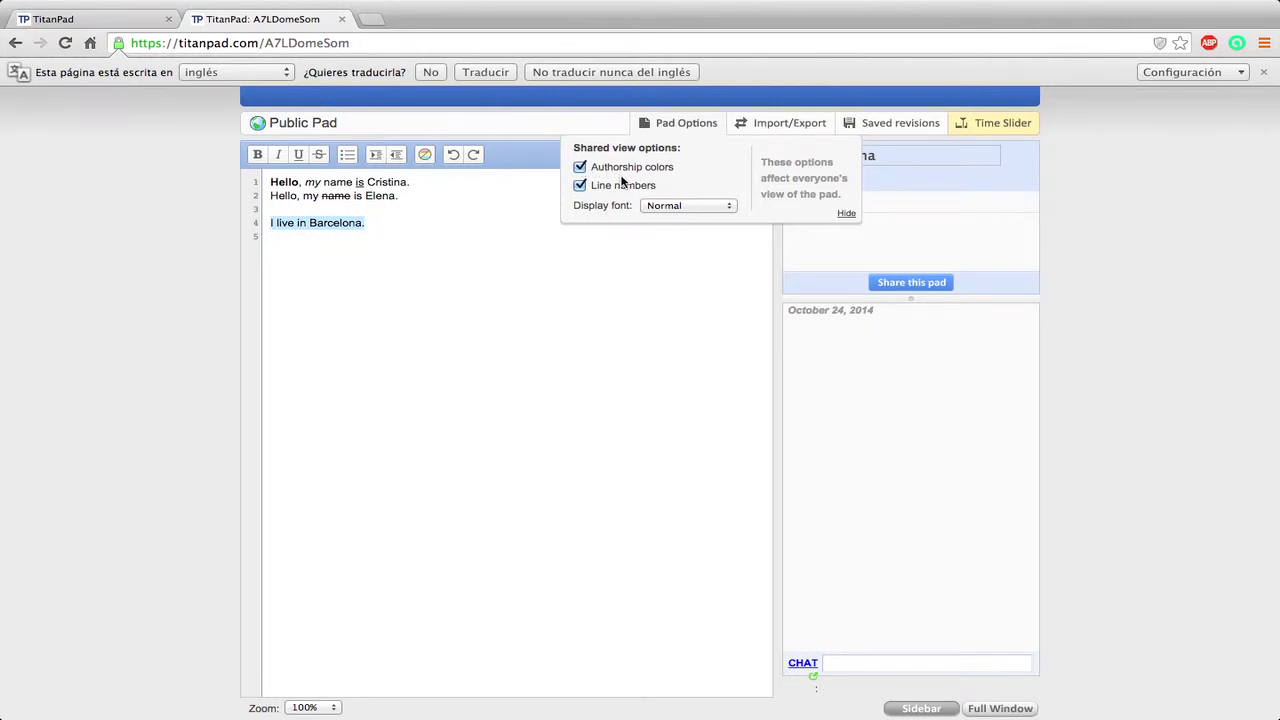
{"action": "left_click", "coordinate": [584, 189]}
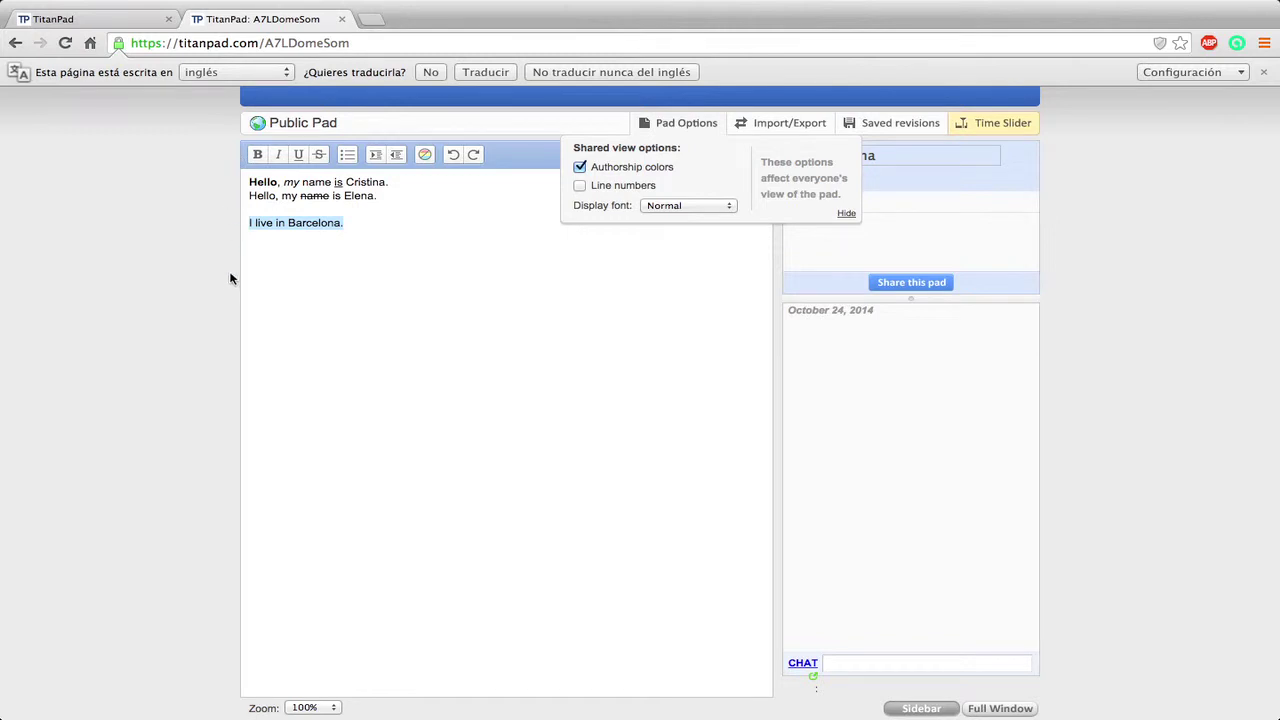
{"action": "left_click", "coordinate": [578, 185]}
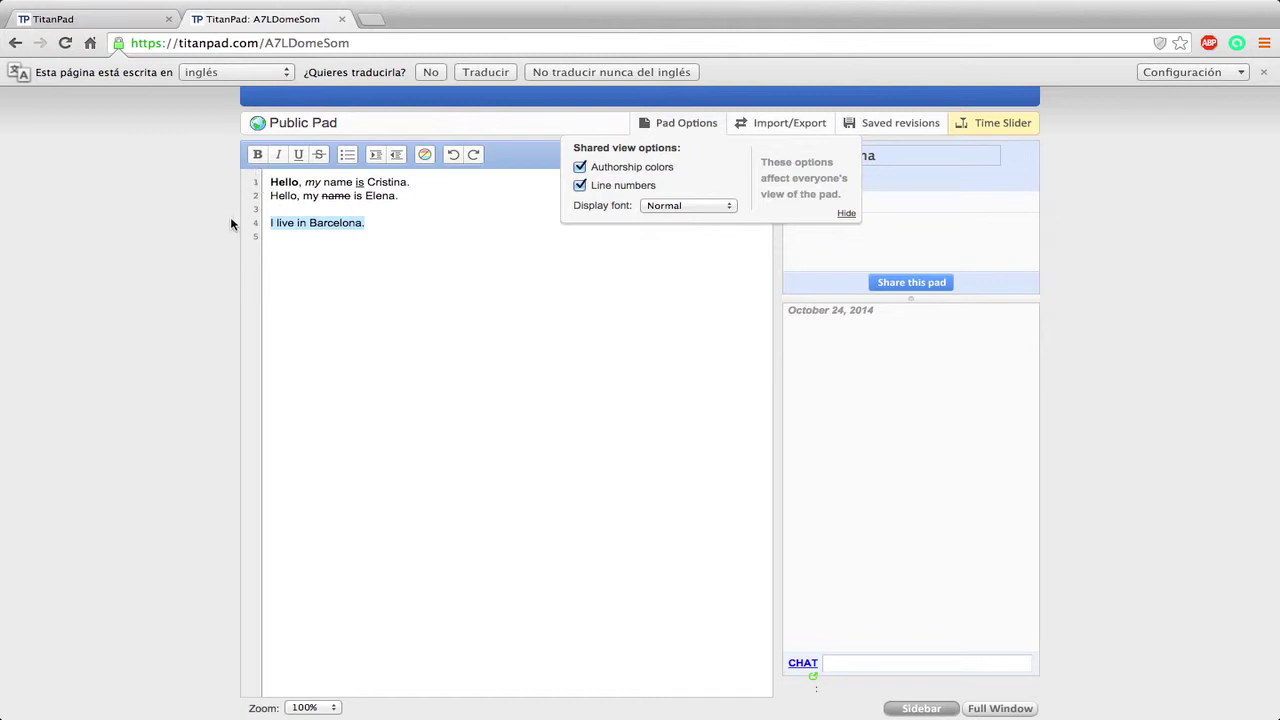
Try the Monospaced display font in the shared view options twice, set it back to Normal and hide the options.
{"action": "left_click", "coordinate": [668, 206]}
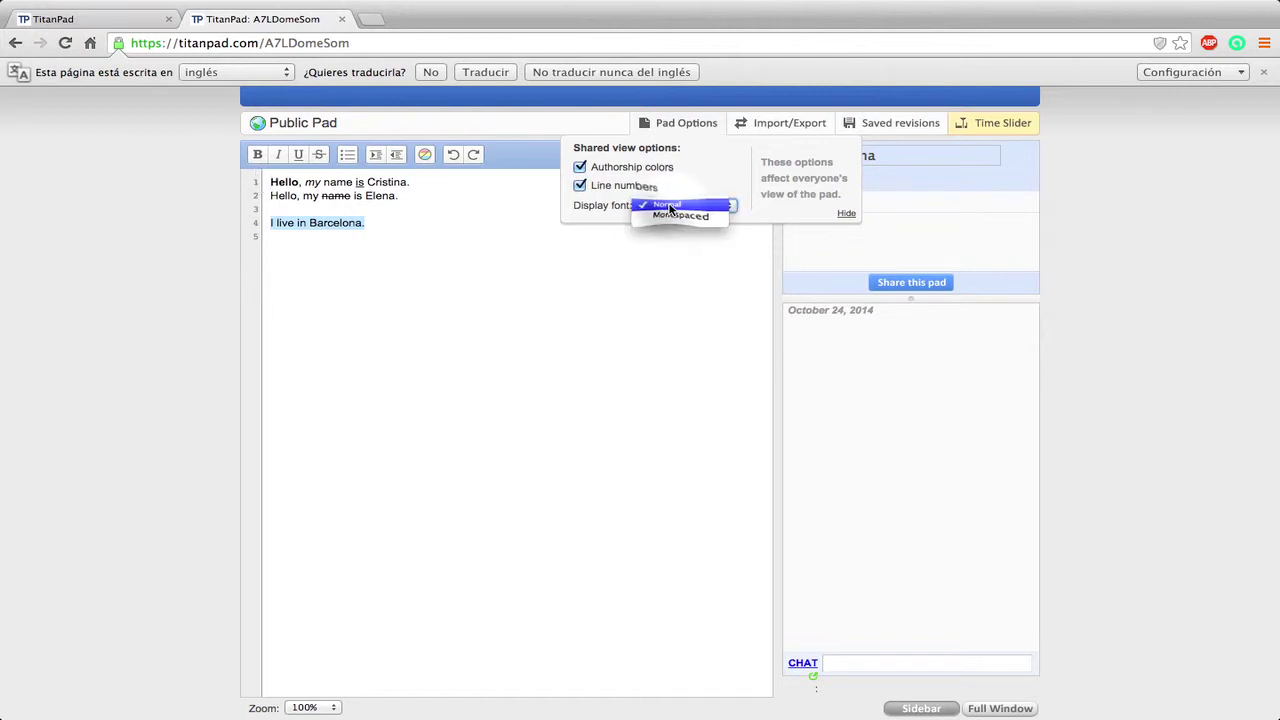
{"action": "left_click", "coordinate": [670, 218]}
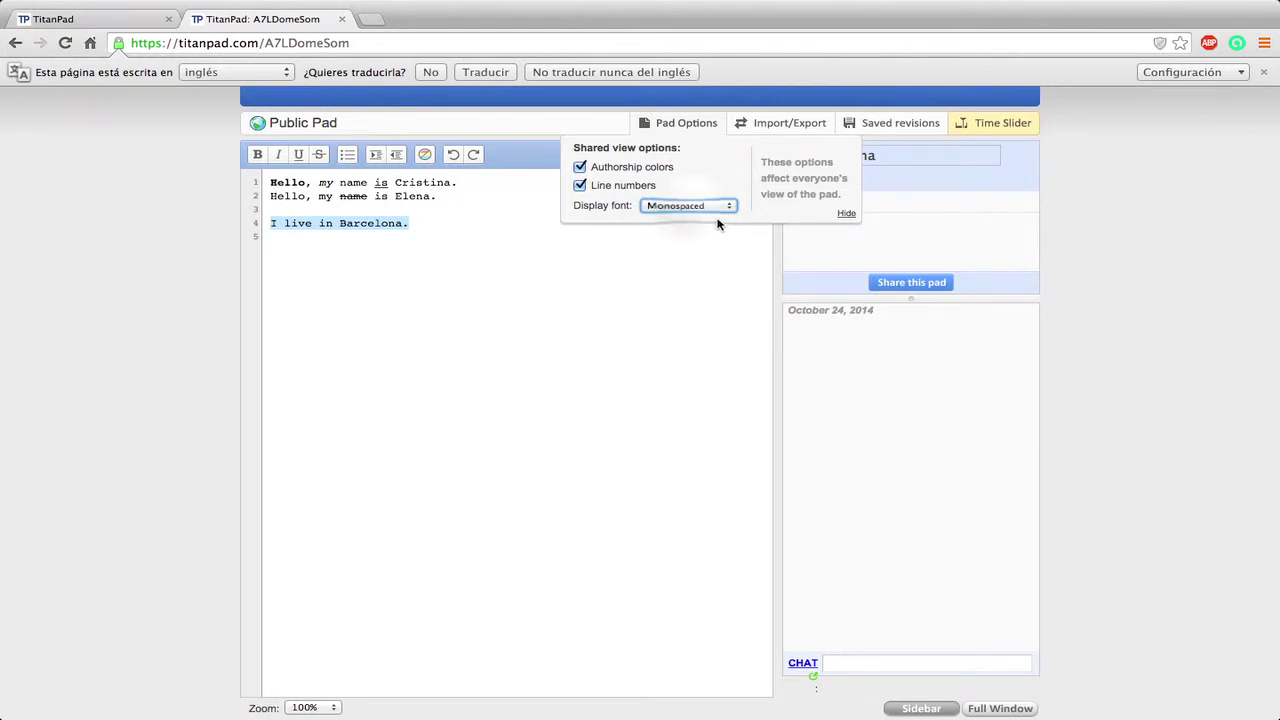
{"action": "left_click", "coordinate": [686, 206]}
{"action": "left_click", "coordinate": [686, 198]}
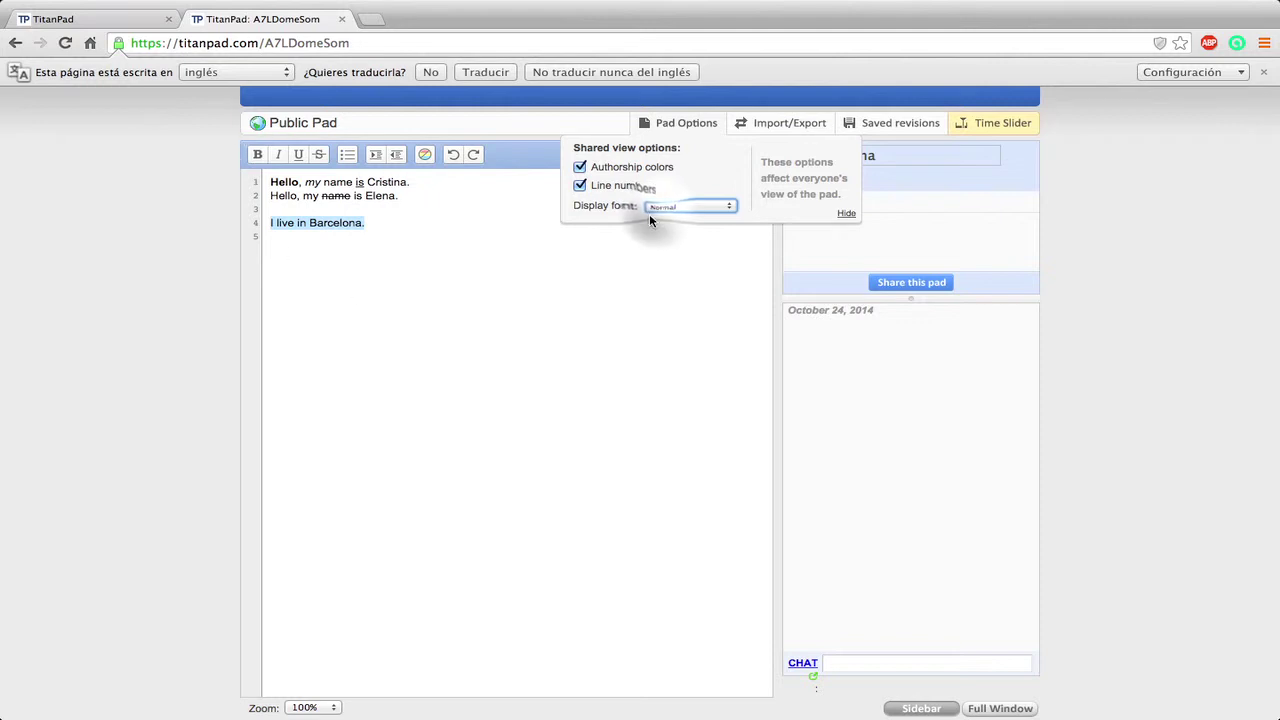
{"action": "left_click", "coordinate": [657, 209]}
{"action": "left_click", "coordinate": [668, 216]}
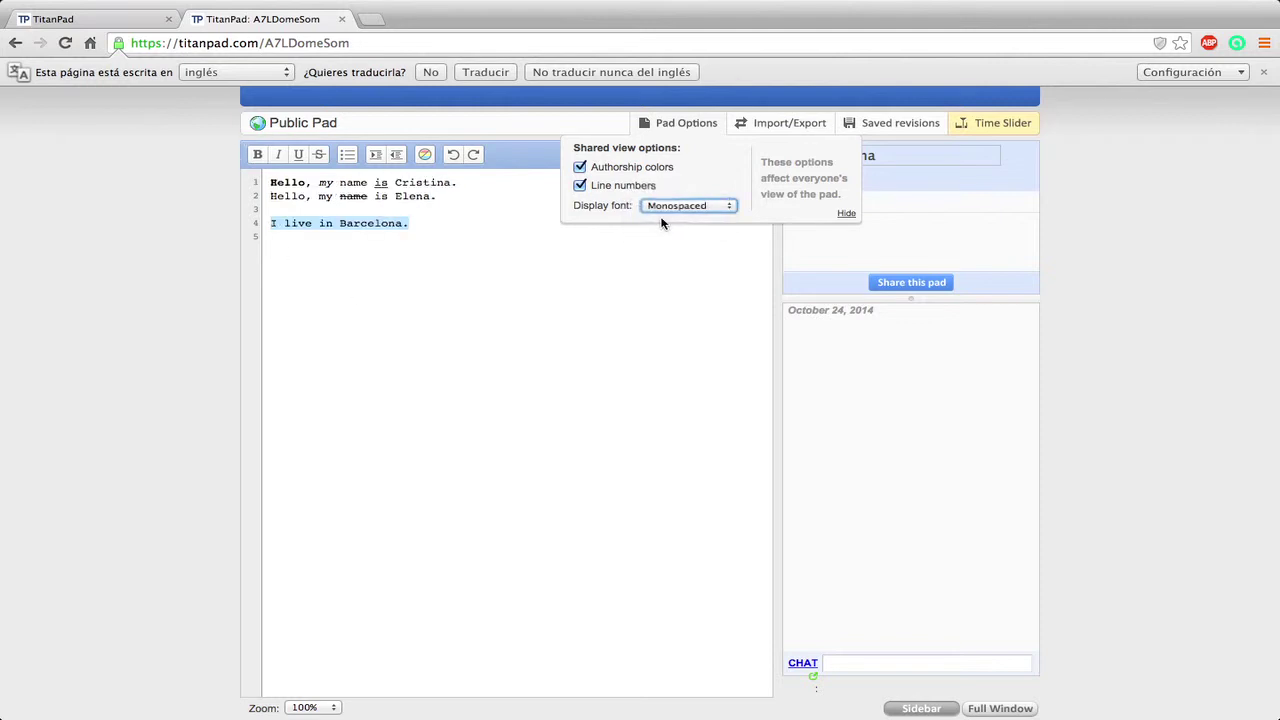
{"action": "left_click", "coordinate": [664, 209]}
{"action": "left_click", "coordinate": [665, 188]}
{"action": "left_click", "coordinate": [849, 216]}
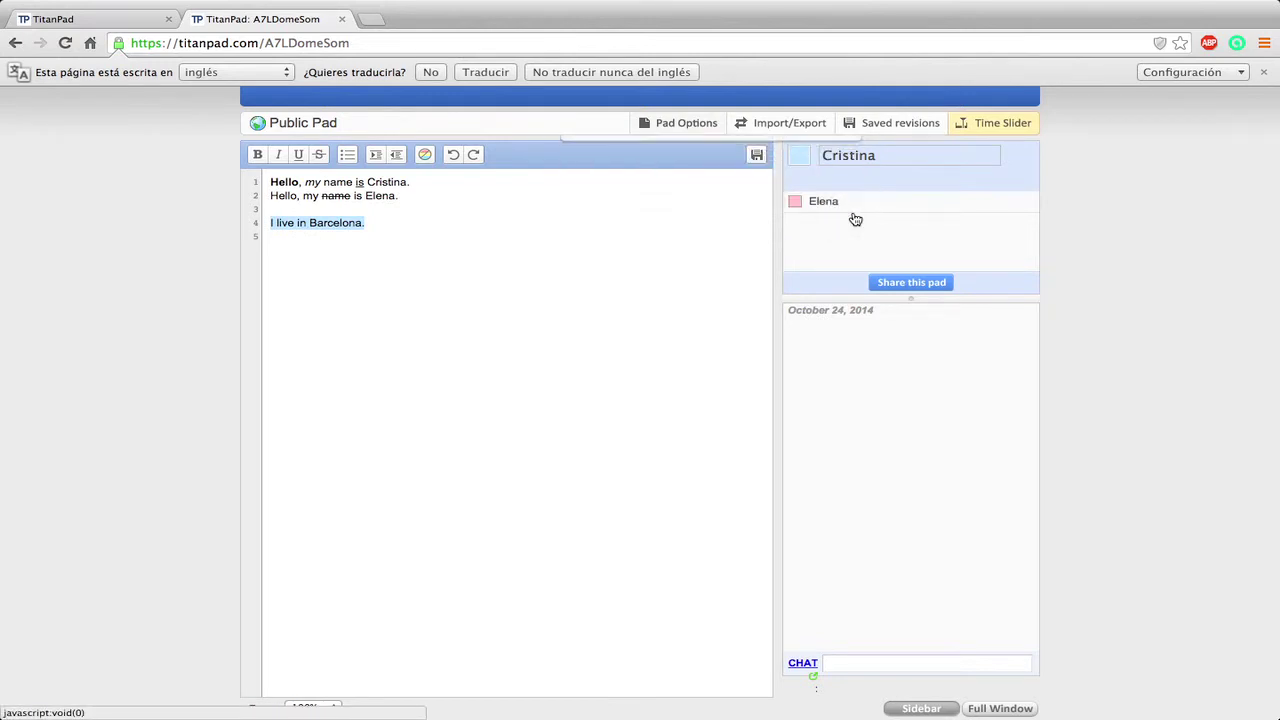
Open the pad's import and export options.
{"action": "left_click", "coordinate": [780, 126]}
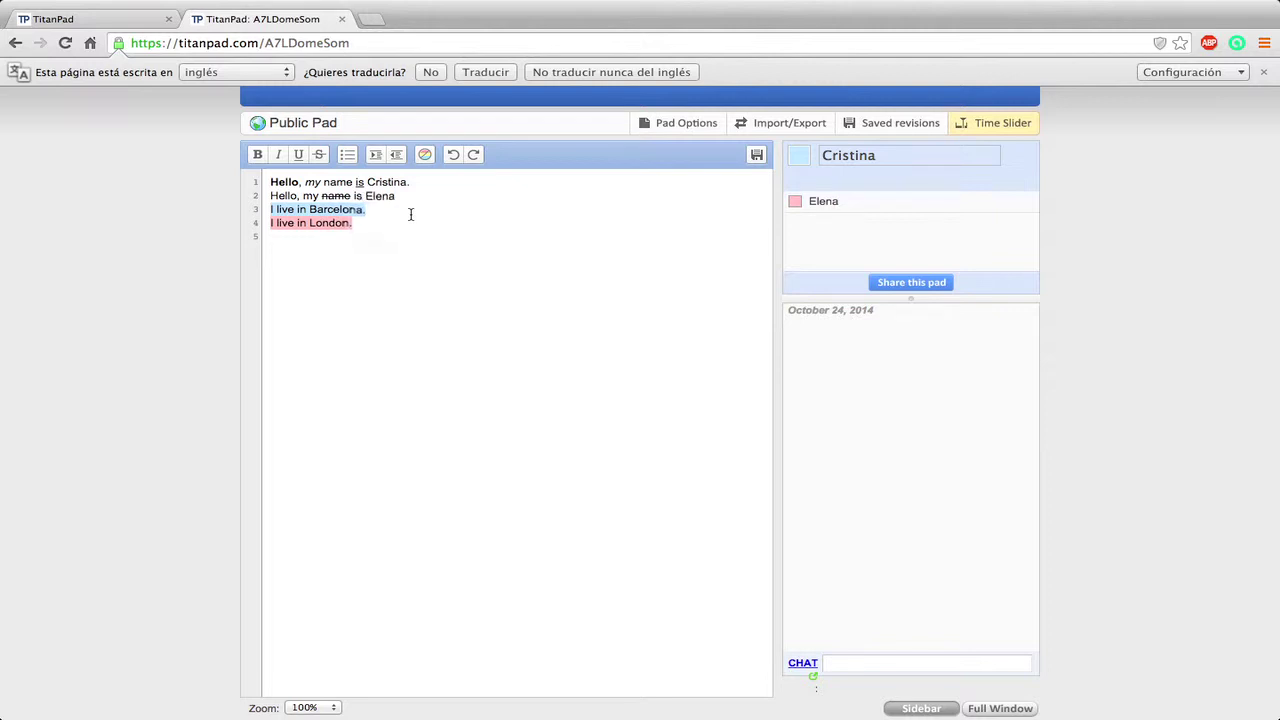
Add "Oh, I went to London last summer!" on line 5 of the pad.
{"action": "key", "text": "Down"}
{"action": "key", "text": "Down"}
{"action": "type", "text": "Oh, I went to L"}
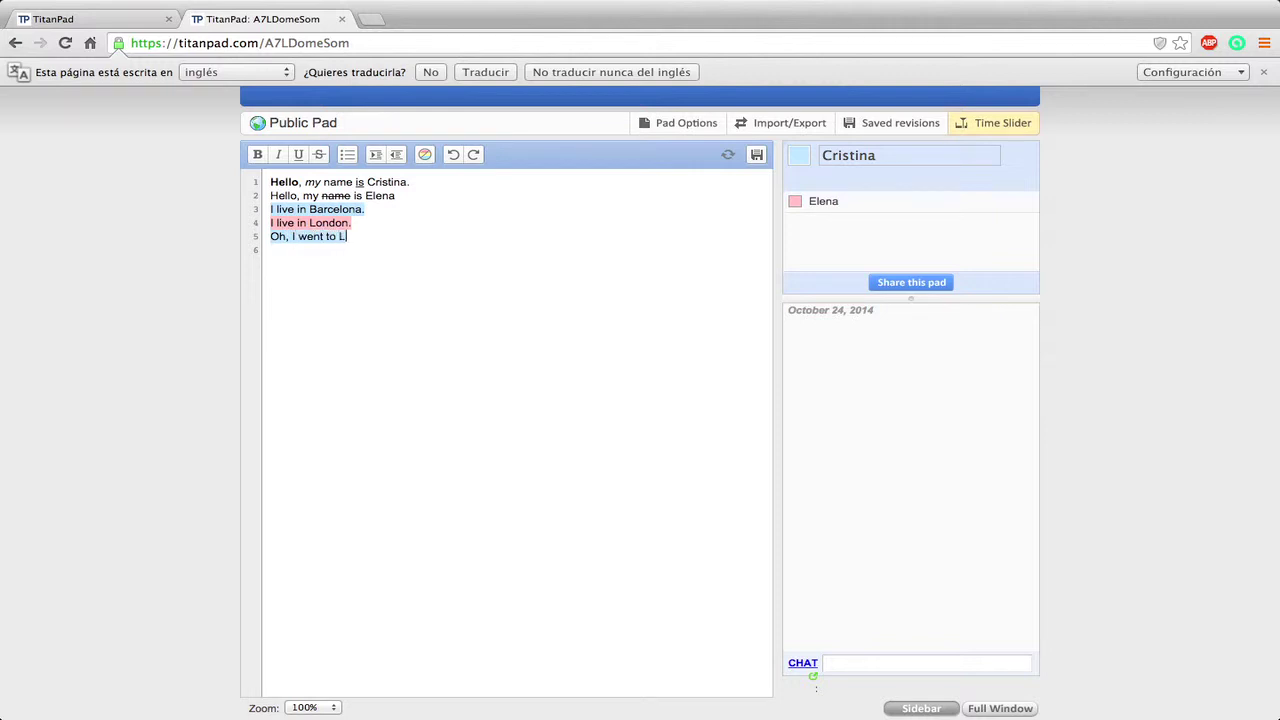
{"action": "type", "text": "ondon last summer!"}
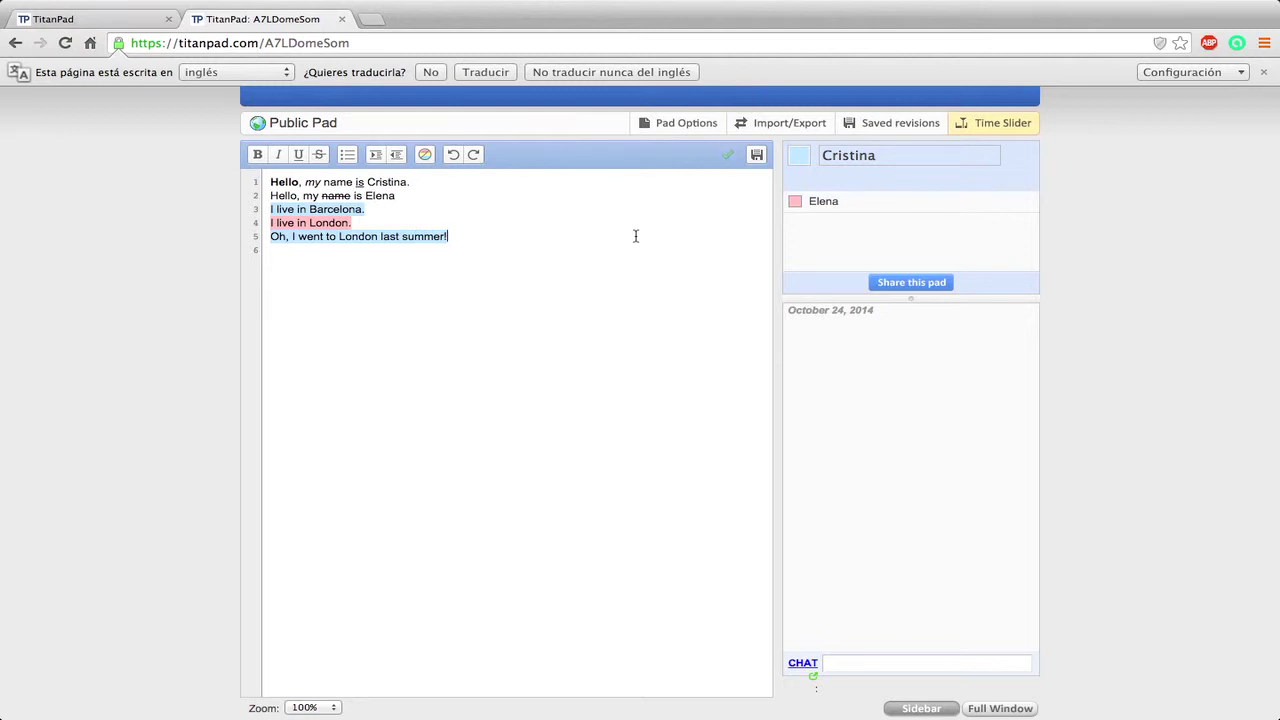
Open the pad's Time Slider, play back its editing history and close that view.
{"action": "left_click", "coordinate": [1008, 123]}
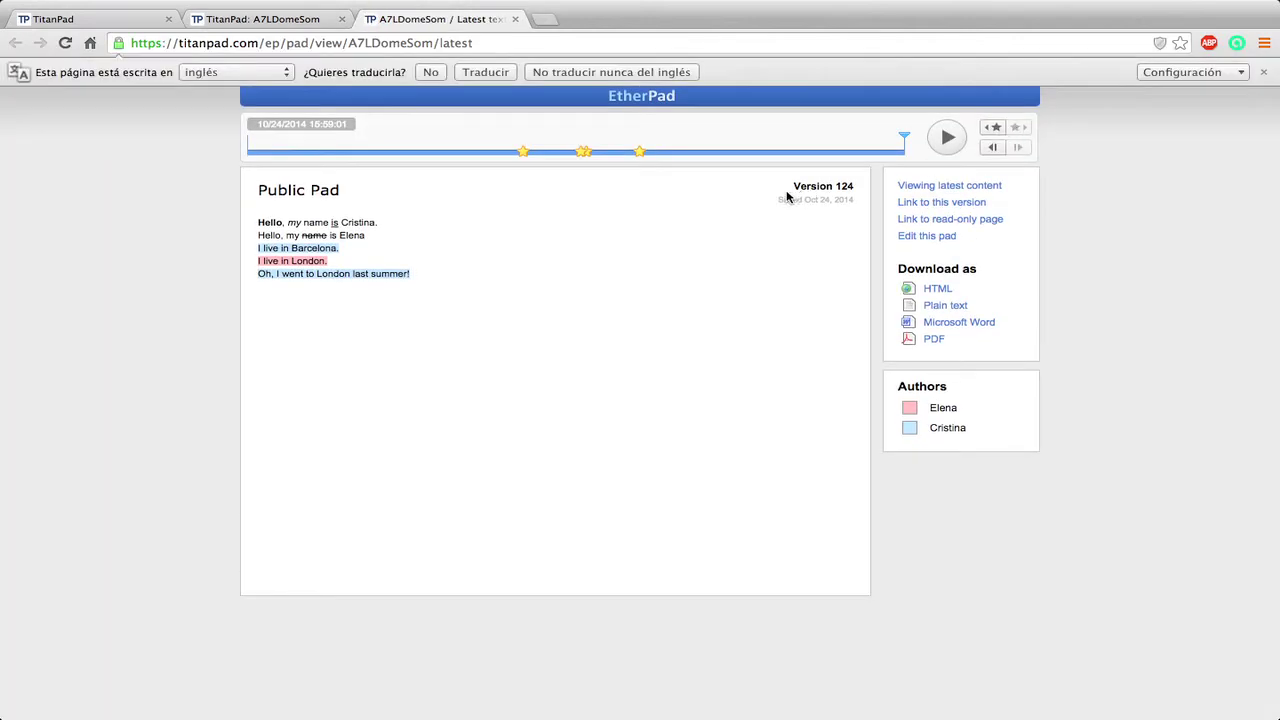
{"action": "left_click", "coordinate": [943, 139]}
{"action": "left_click", "coordinate": [515, 19]}
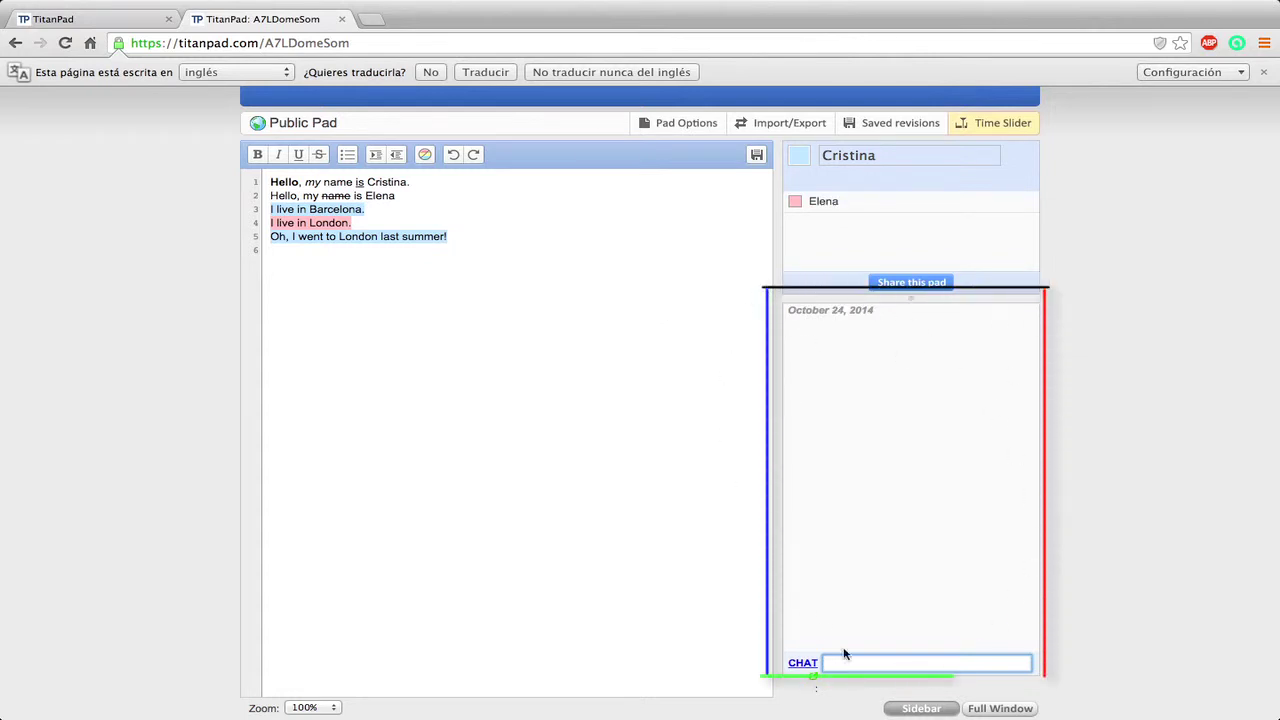
Send the message "Hello" in the pad's chat.
{"action": "type", "text": "Hello"}
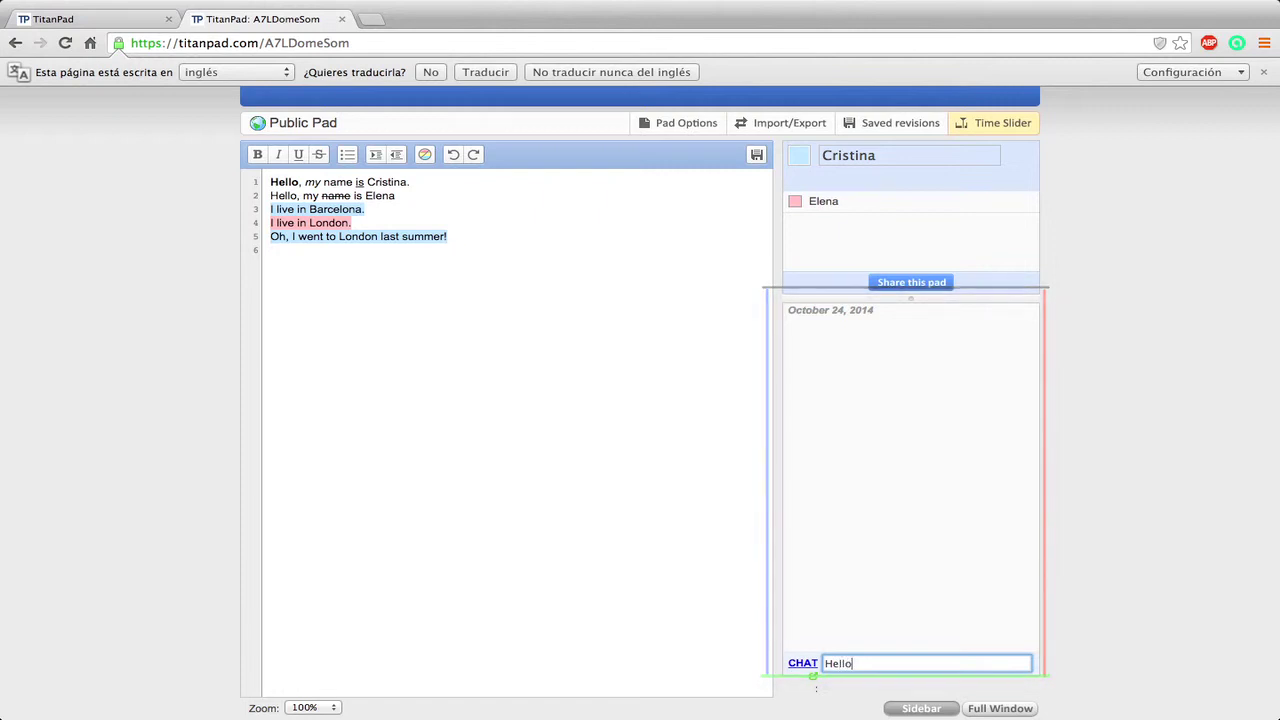
{"action": "key", "text": "Return"}
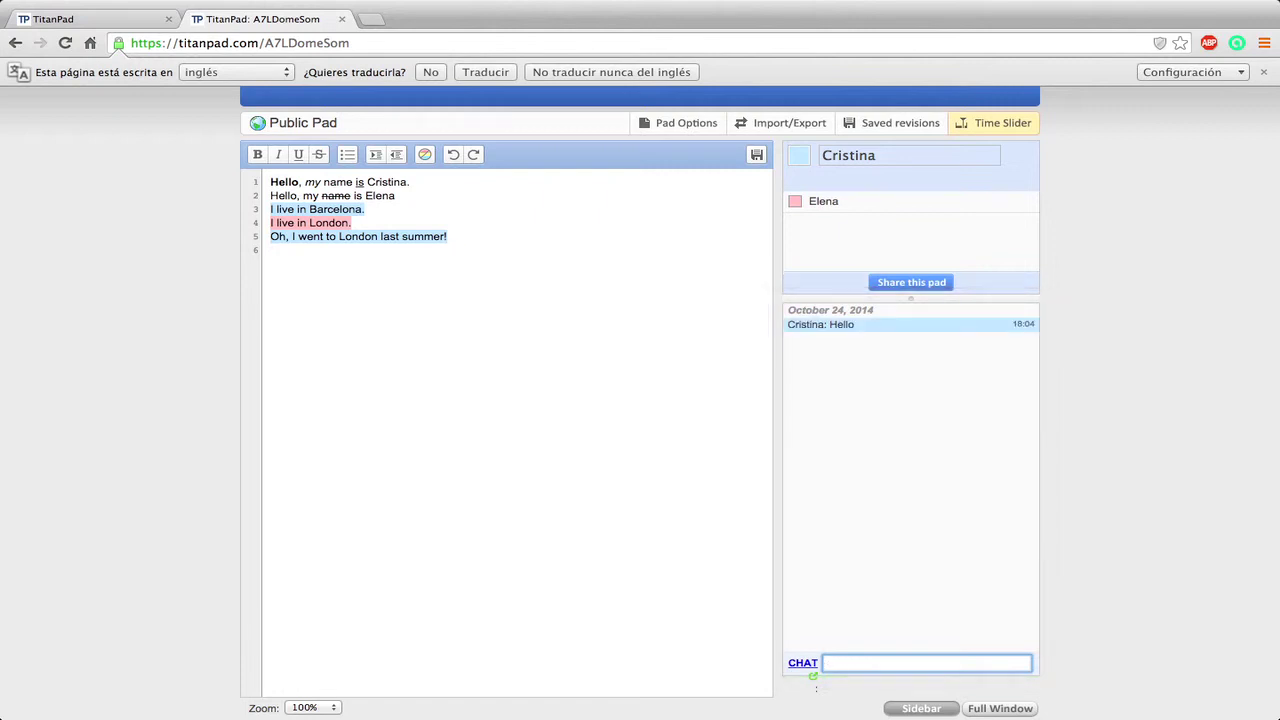